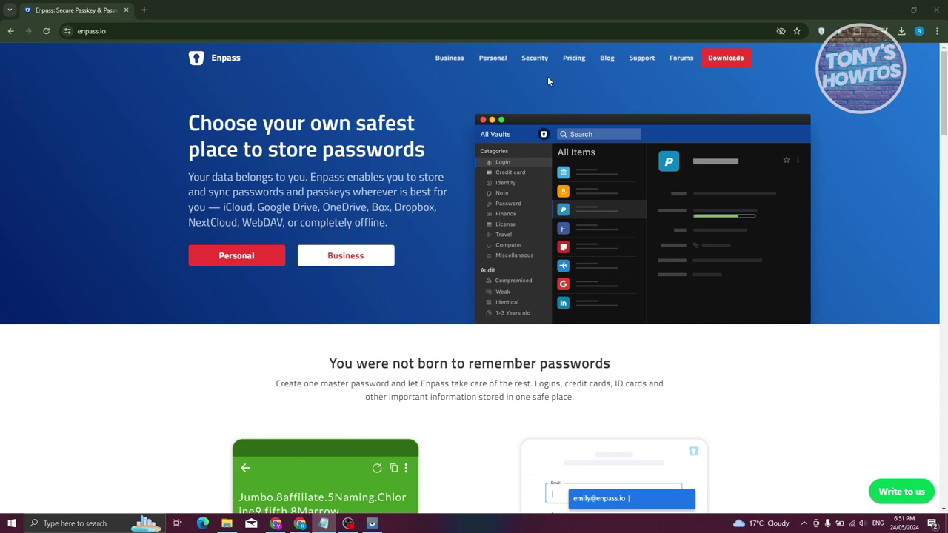
- Open Enpass pricing and review the Business plans: Starter, Standard and Enterprise
left_click(571, 61)
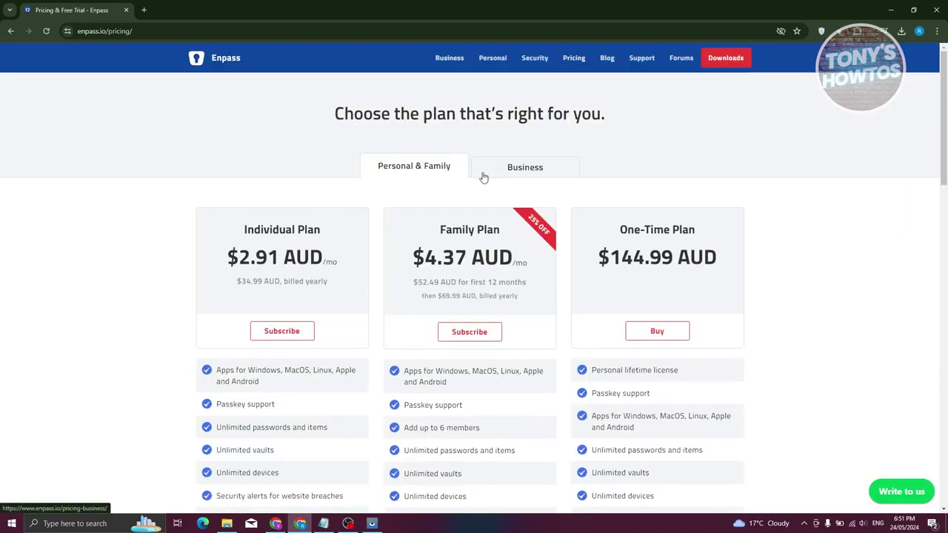
left_click(538, 173)
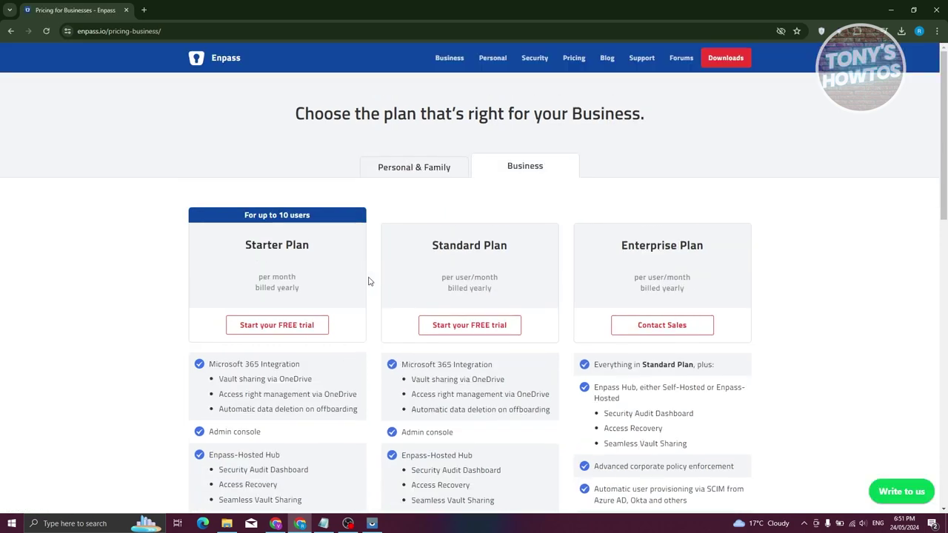
scroll(337, 281, "down", 2)
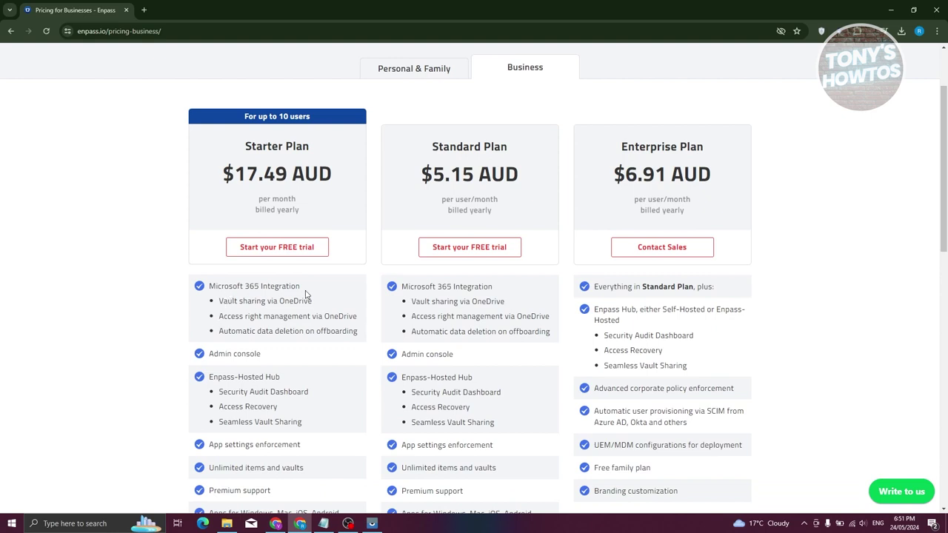
scroll(329, 395, "down", 2)
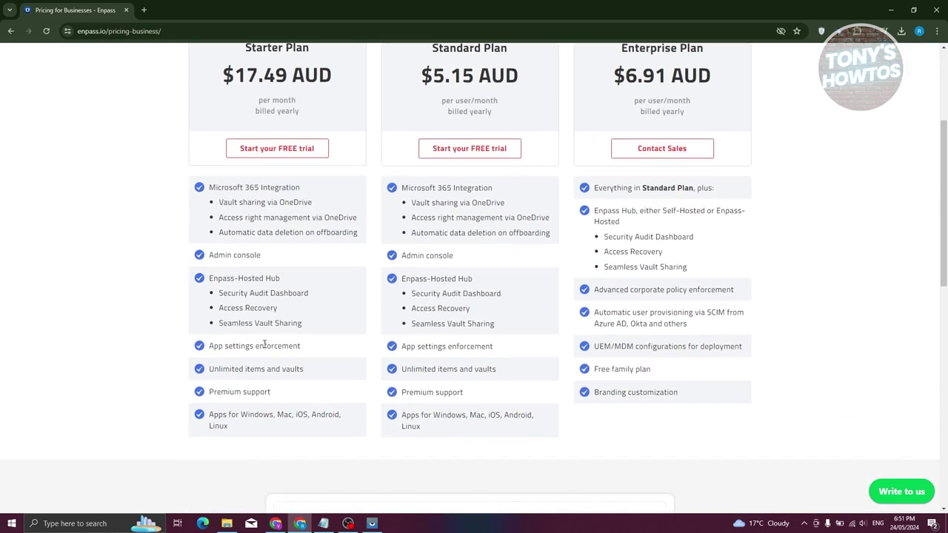
scroll(325, 335, "down", 2)
scroll(328, 339, "up", 5)
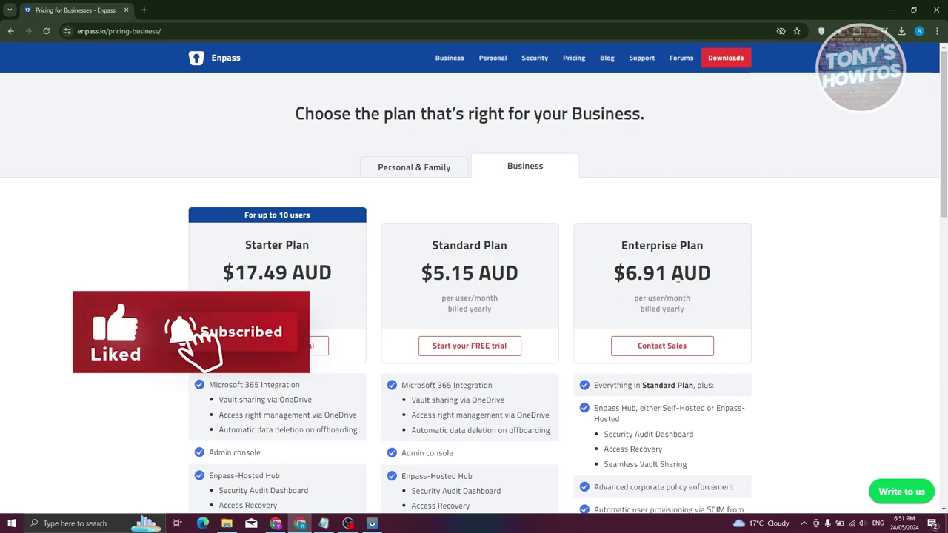
scroll(689, 278, "down", 3)
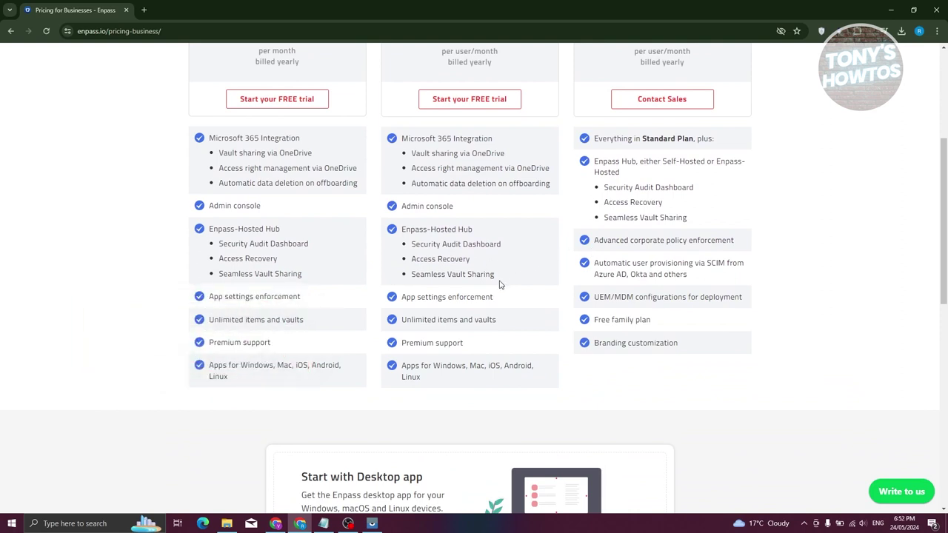
scroll(510, 261, "up", 4)
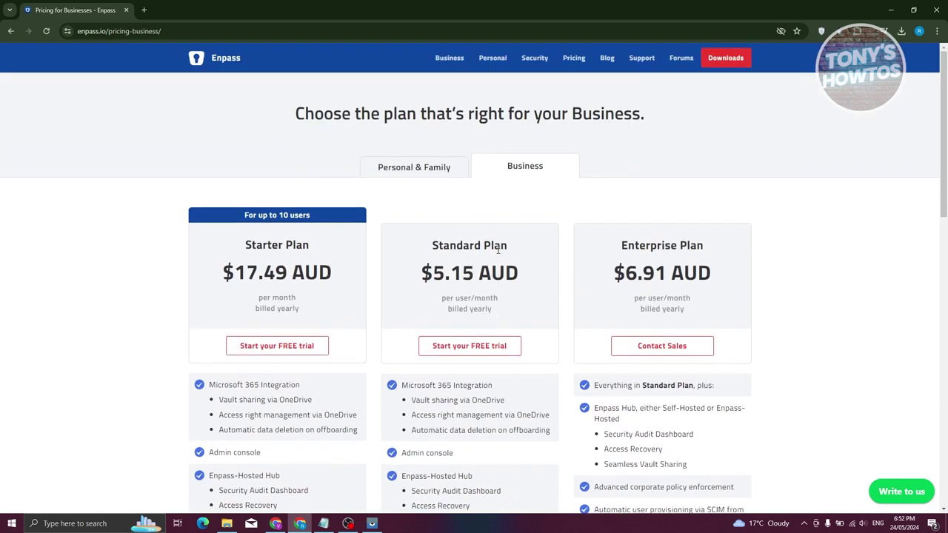
- Review the Personal & Family plans (Individual, Family, One-Time) down to the free desktop app offer
left_click(435, 172)
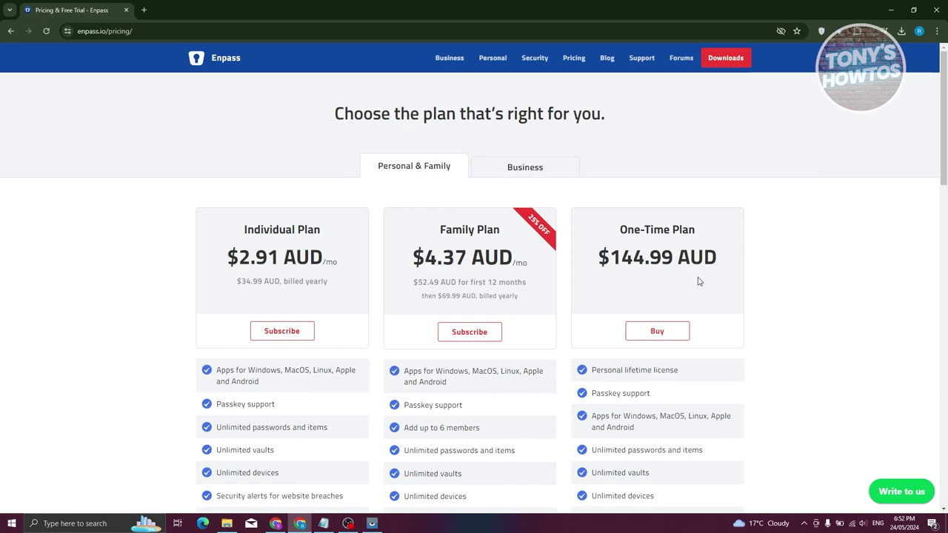
scroll(696, 284, "down", 5)
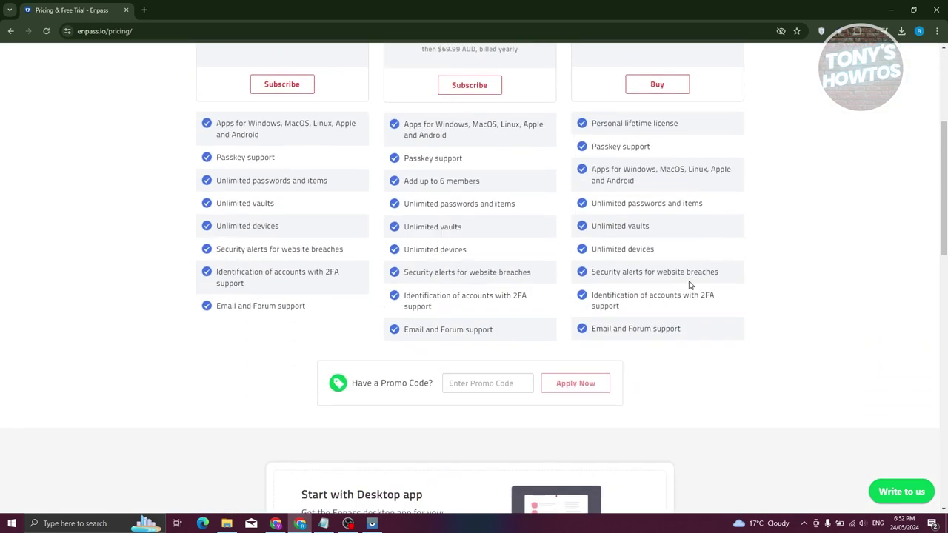
scroll(686, 287, "up", 3)
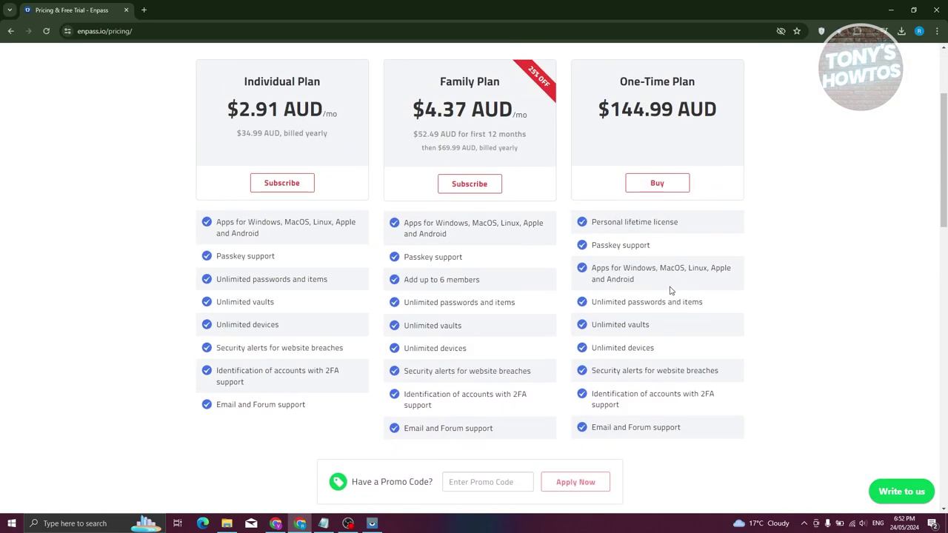
scroll(666, 291, "down", 4)
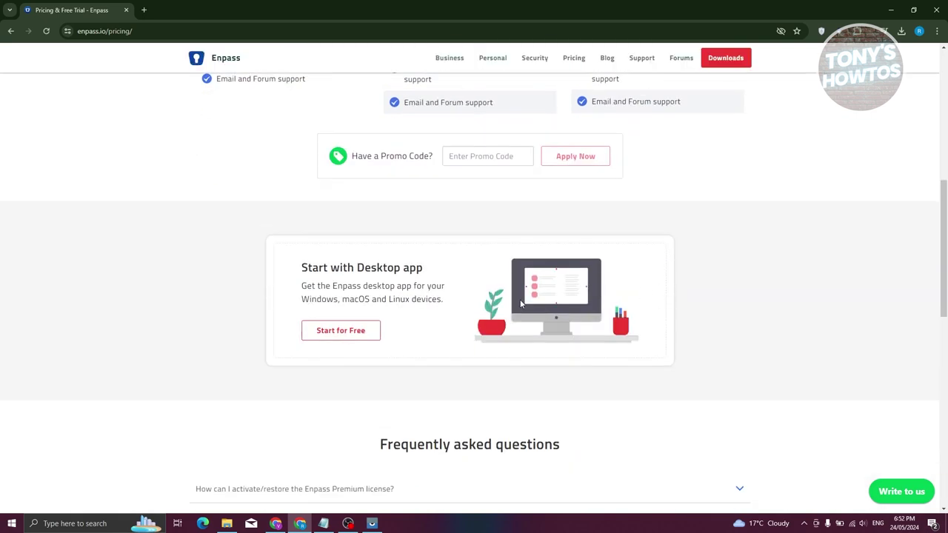
left_click(323, 337)
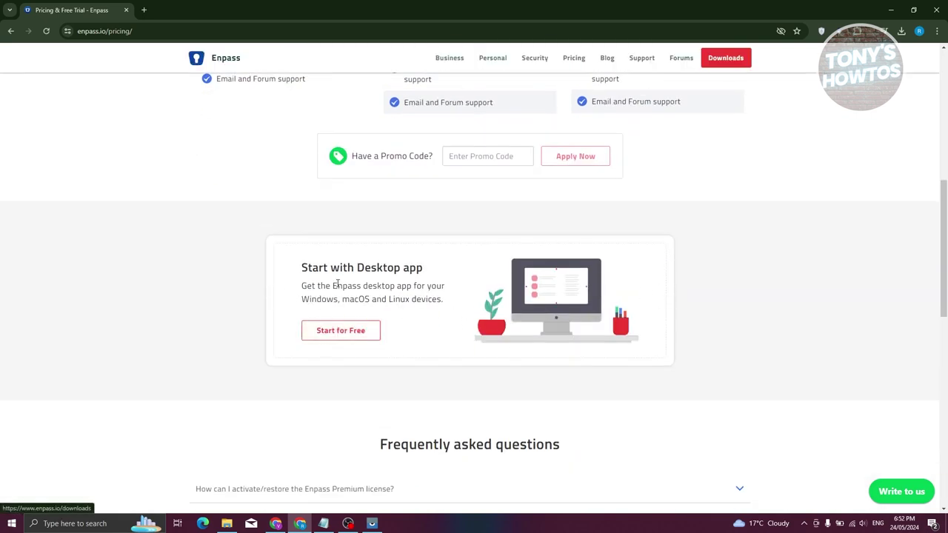
- Go to the Enpass desktop downloads page and start downloading the Windows installer
left_click(334, 336)
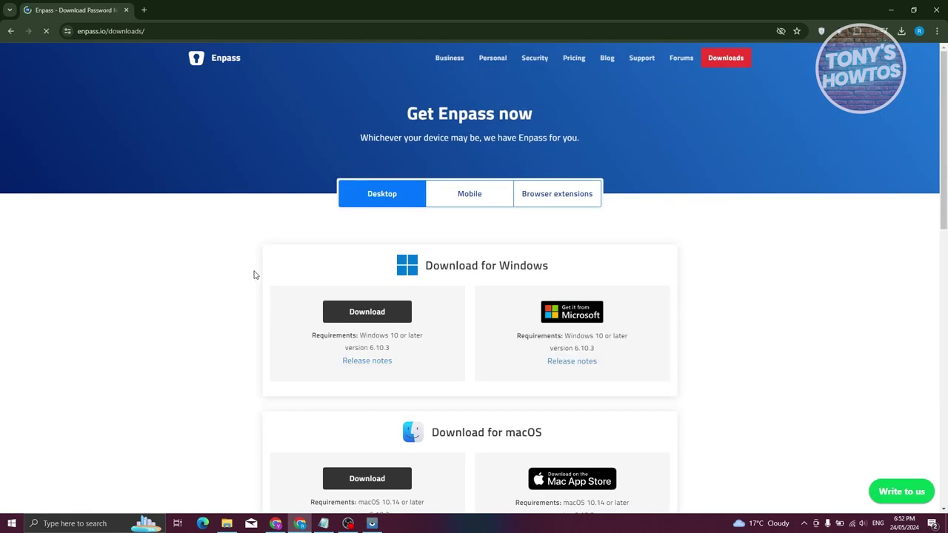
scroll(238, 266, "down", 2)
scroll(237, 265, "down", 3)
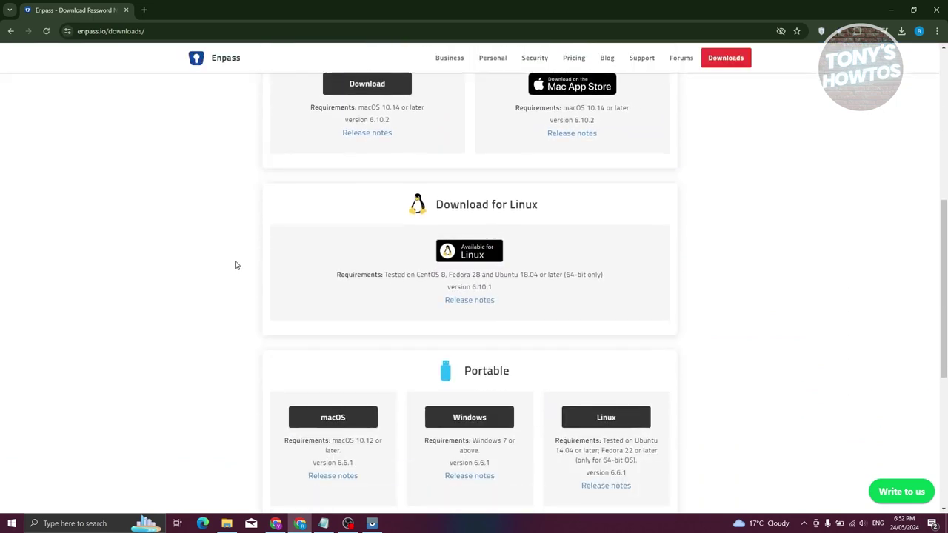
scroll(235, 264, "up", 5)
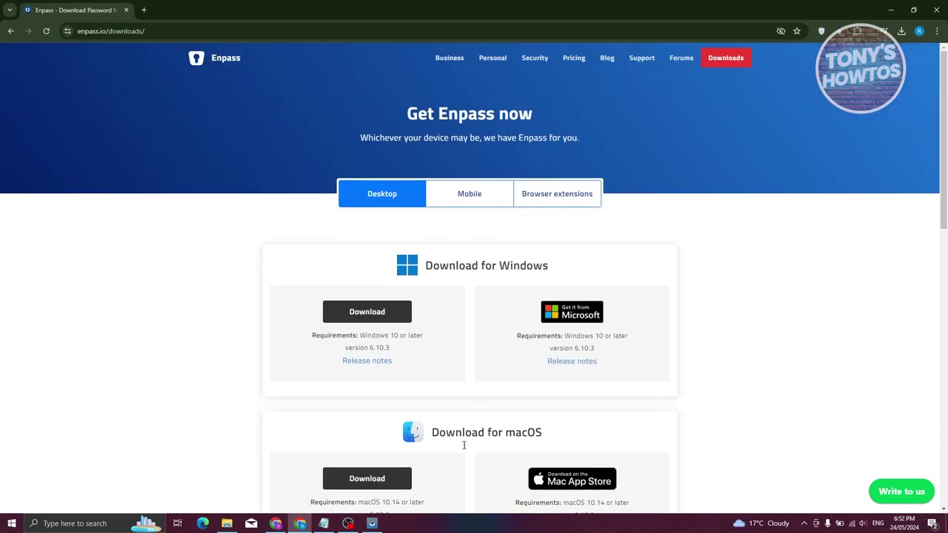
scroll(464, 445, "down", 1)
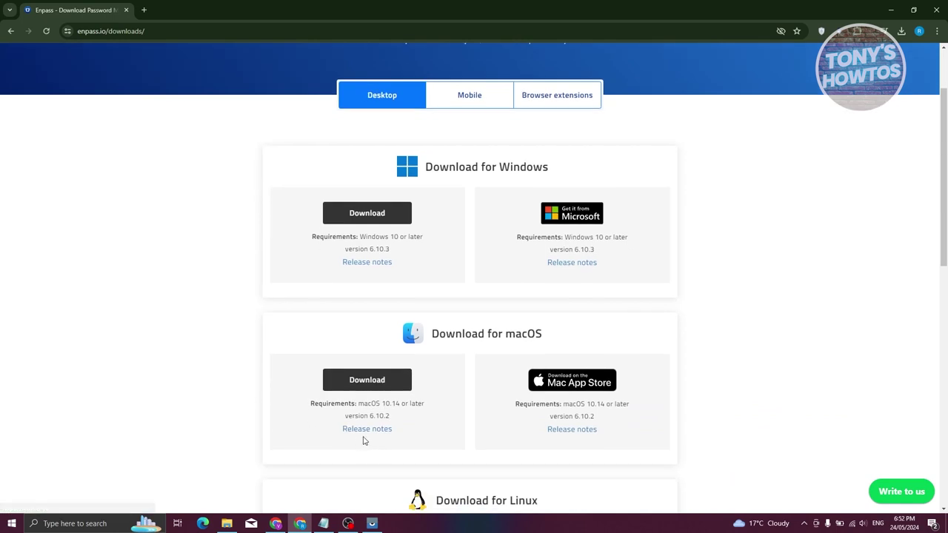
left_click(361, 213)
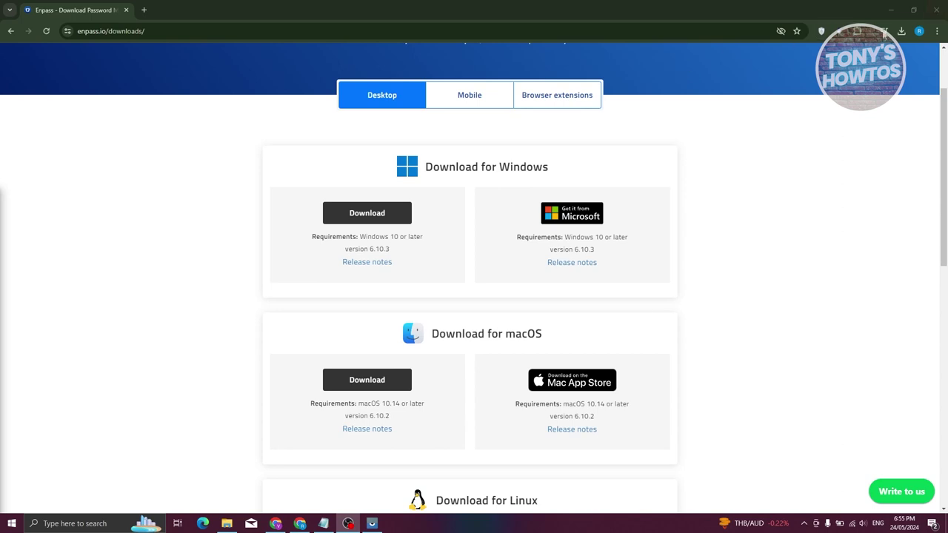
- Run the downloaded Enpass-setup.exe from Chrome's downloads list
left_click(901, 31)
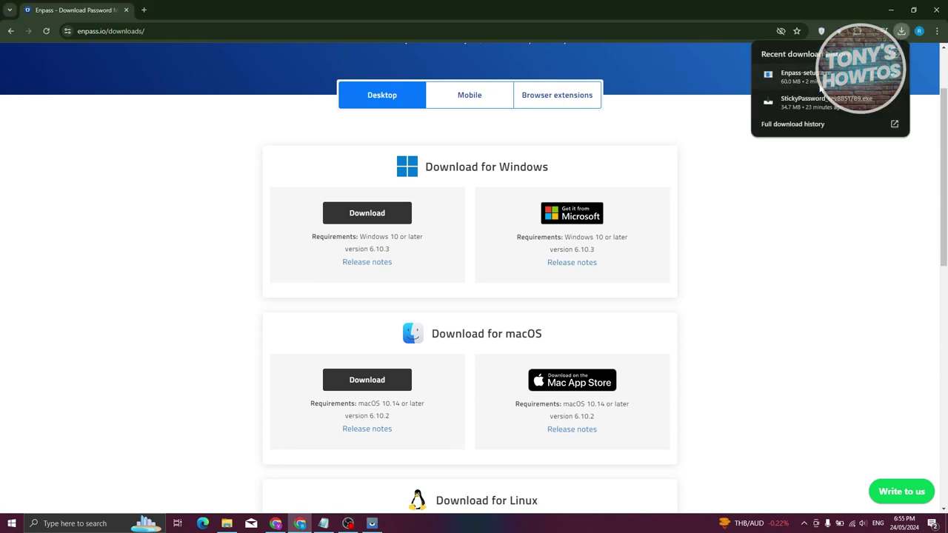
left_click(800, 83)
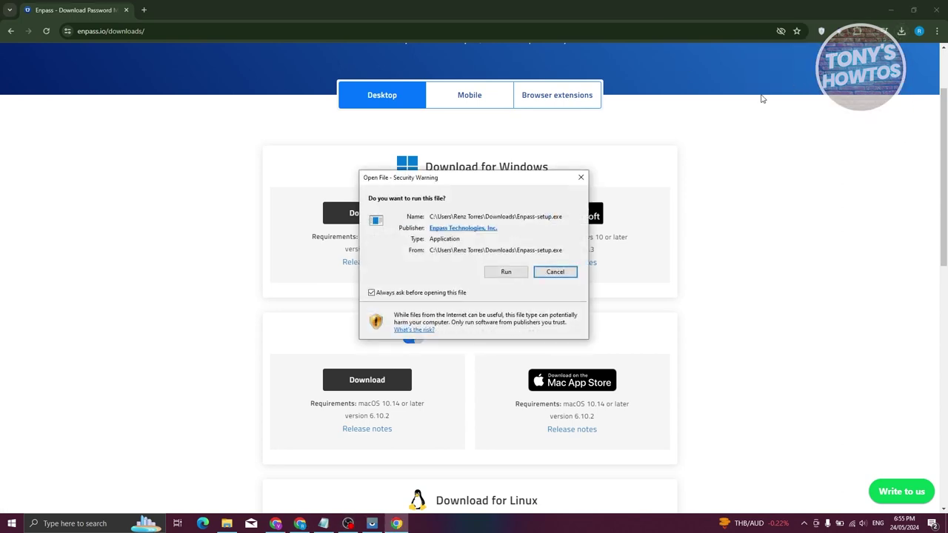
left_click(507, 272)
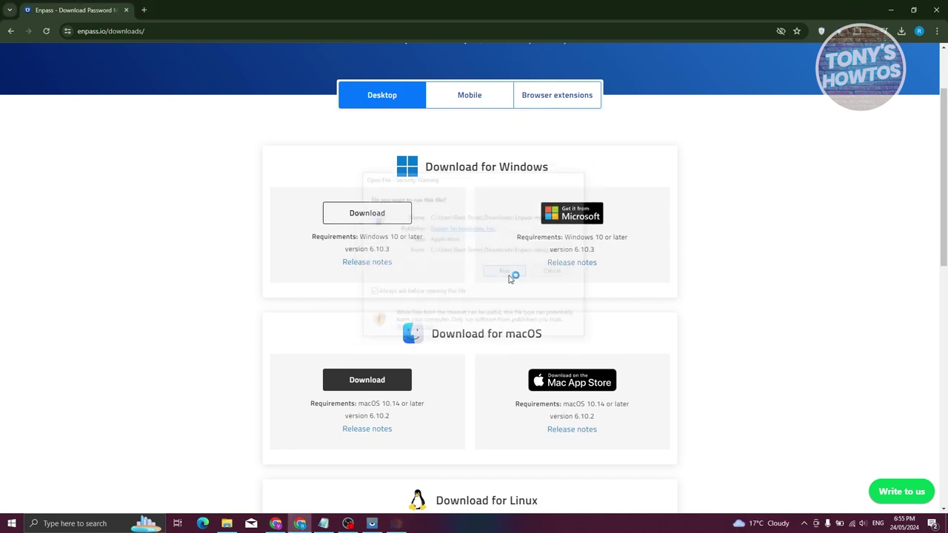
- Read through the licence terms, agree to them and install Enpass
scroll(462, 265, "down", 5)
scroll(481, 268, "down", 10)
scroll(501, 269, "down", 2)
left_click_drag(581, 258, 582, 292)
left_click(462, 305)
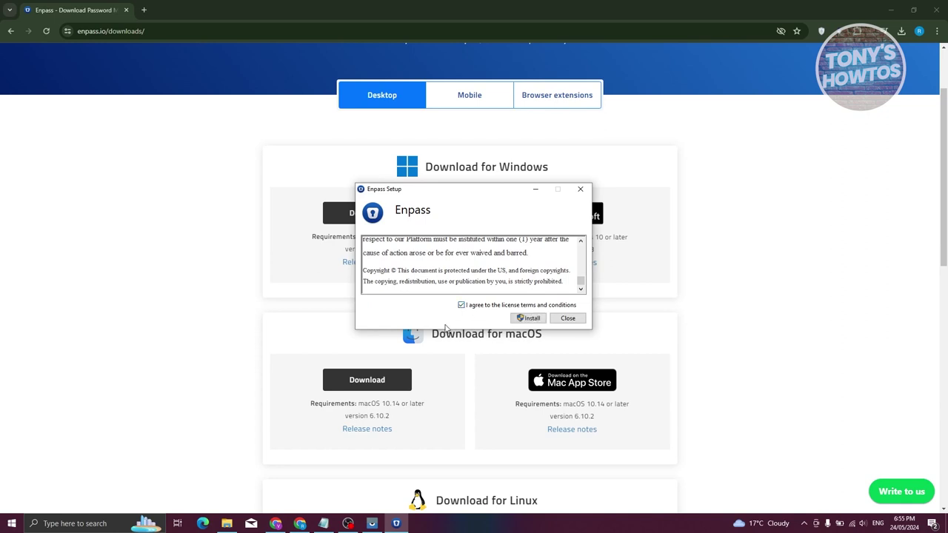
left_click(528, 318)
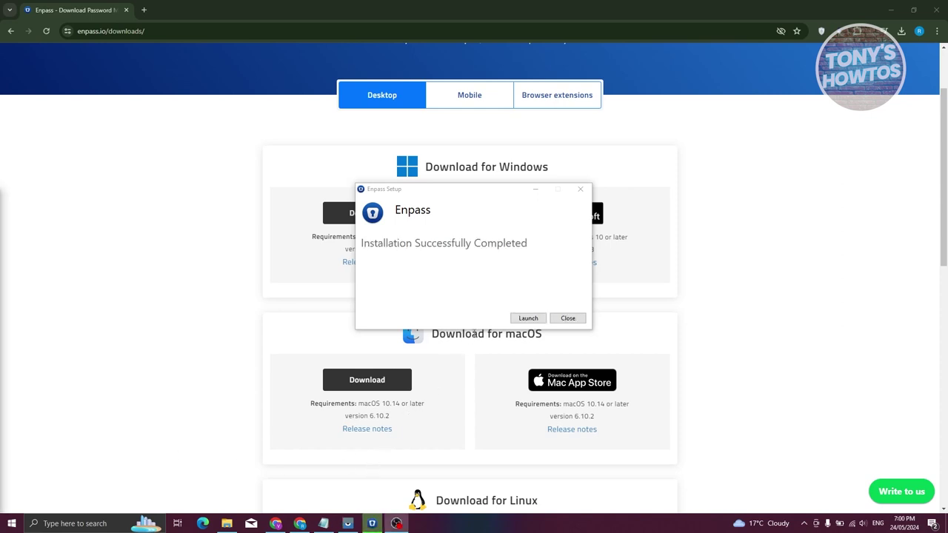
- Launch Enpass from the finished setup and choose Personal use on the Welcome screen
left_click(522, 320)
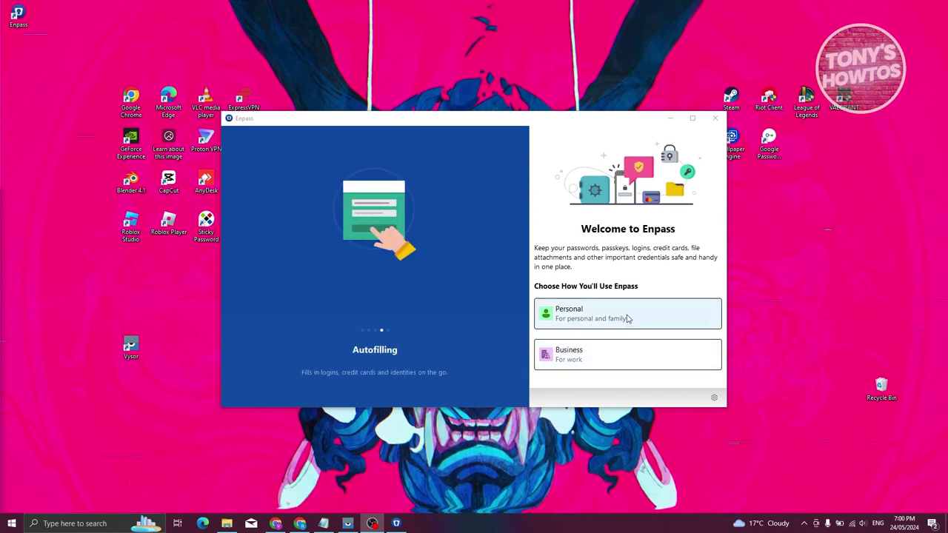
left_click(627, 319)
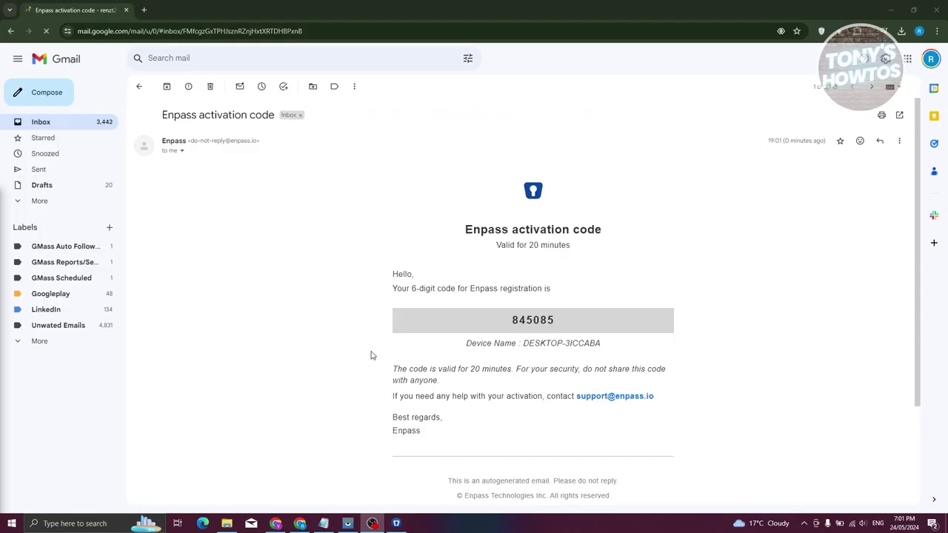
- Copy the six-digit activation code from the Gmail message and return to Enpass
left_click_drag(509, 325, 572, 323)
left_click(533, 319)
right_click(532, 320)
left_click_drag(520, 320, 555, 320)
right_click(539, 318)
left_click(580, 334)
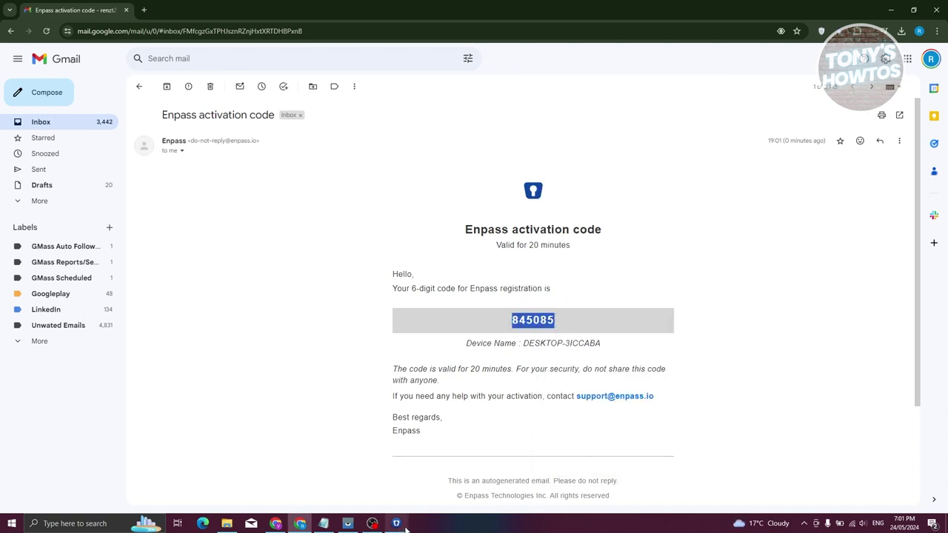
left_click(400, 525)
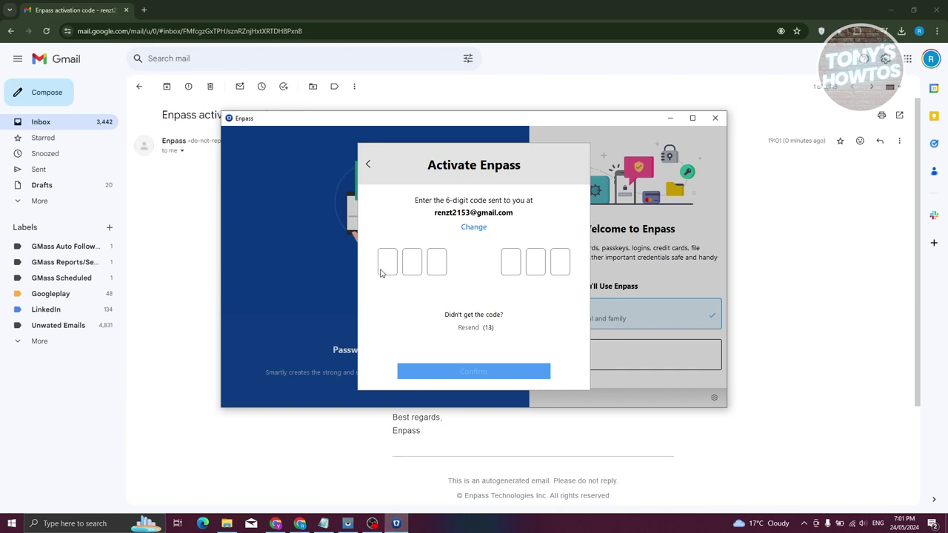
- Paste the six-digit activation code, confirm it, and dismiss the success message
key("ctrl+v")
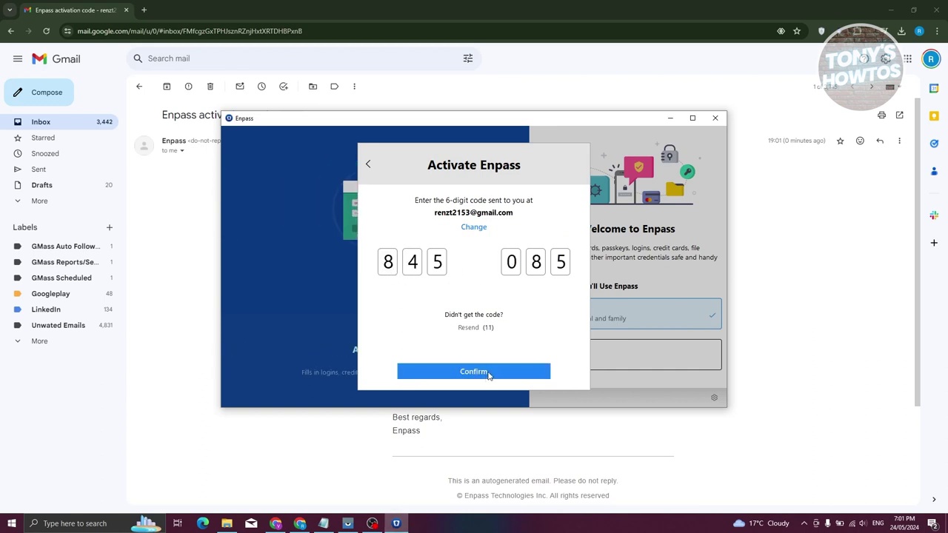
left_click(488, 375)
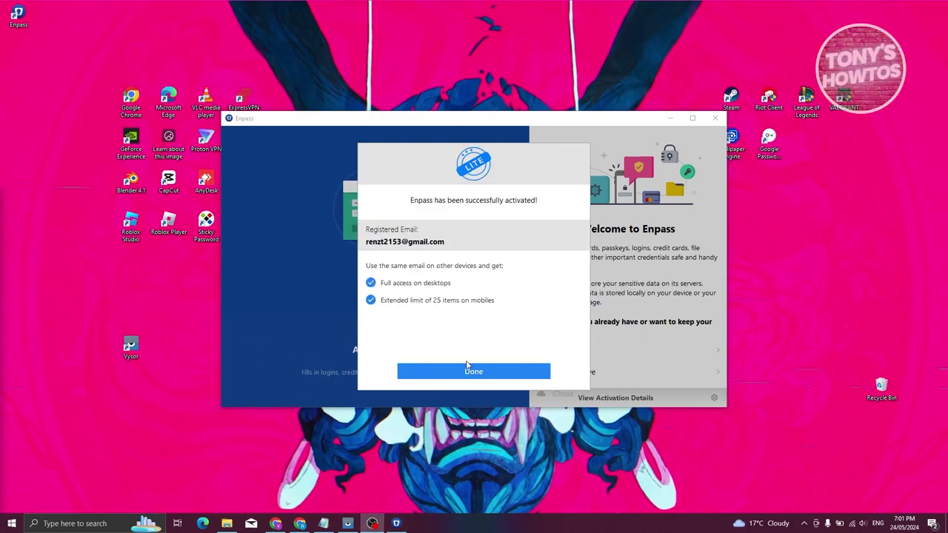
left_click(478, 376)
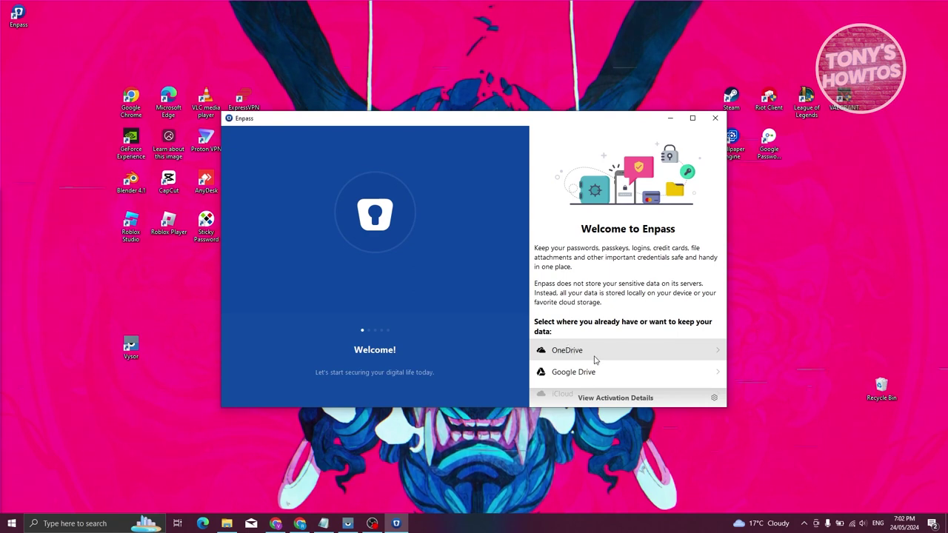
- Choose This PC as the storage location and create a new local vault
scroll(594, 360, "down", 3)
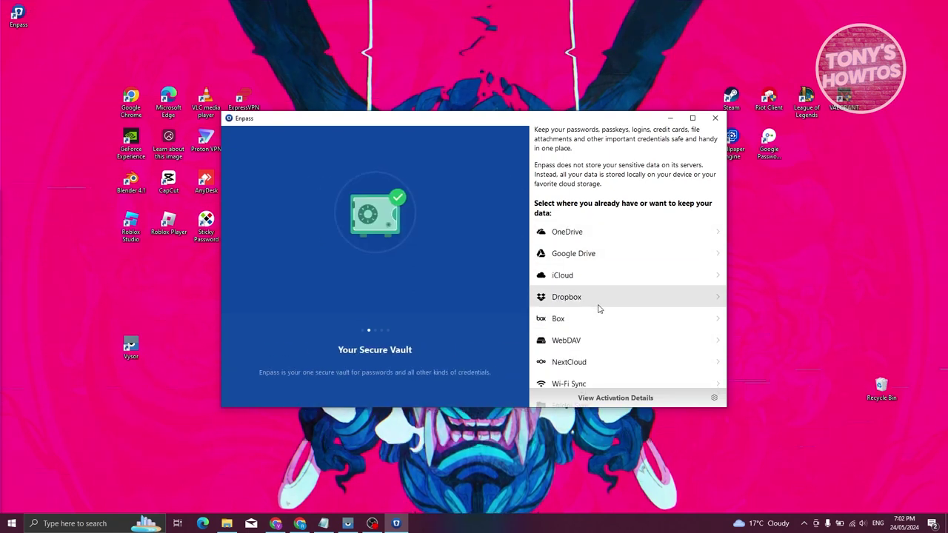
scroll(598, 311, "down", 1)
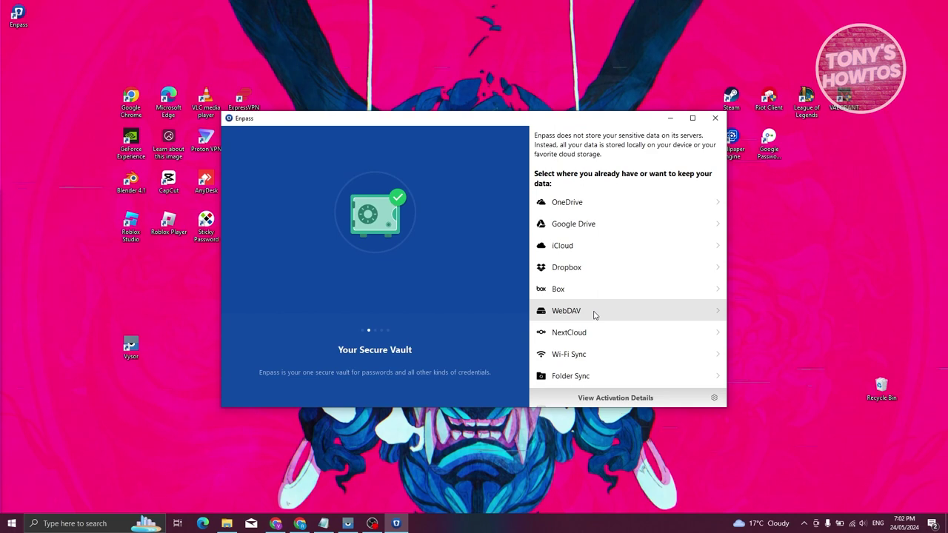
scroll(594, 316, "down", 1)
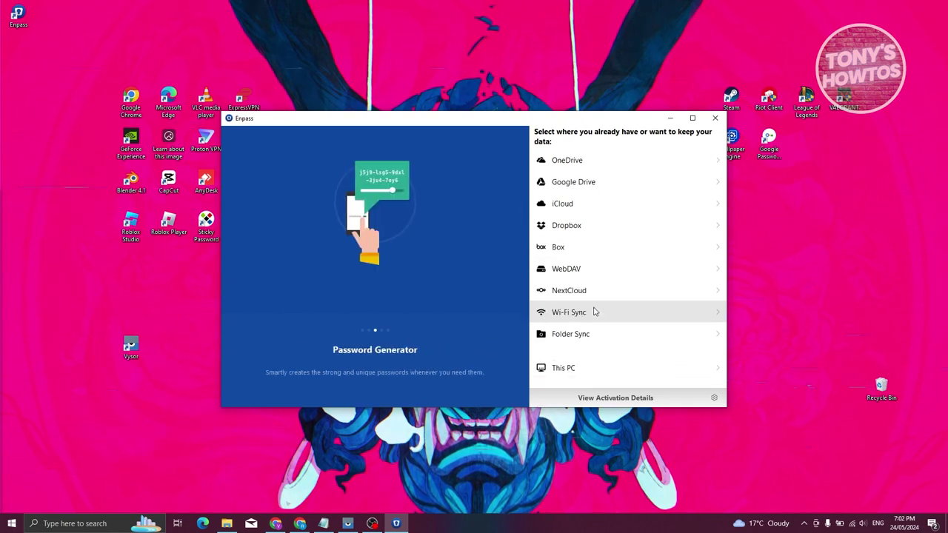
left_click(589, 365)
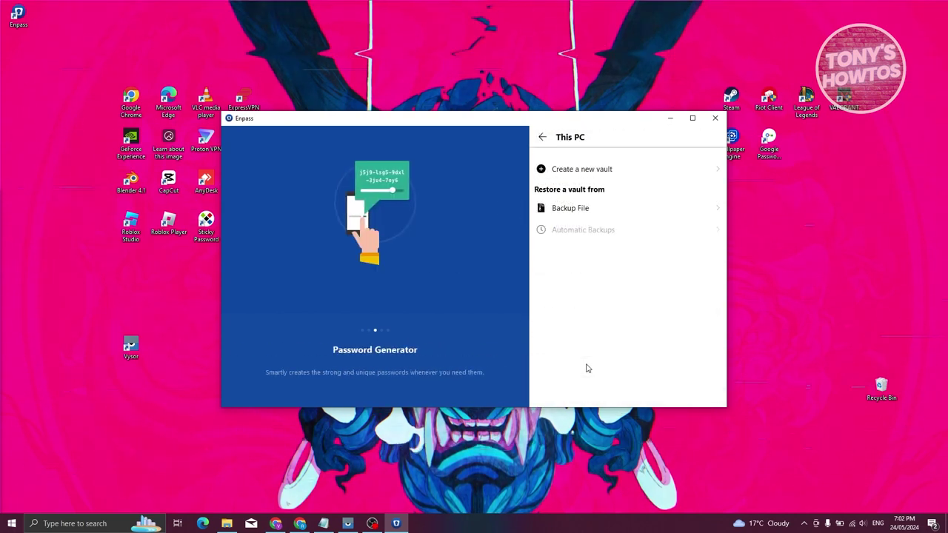
left_click(594, 171)
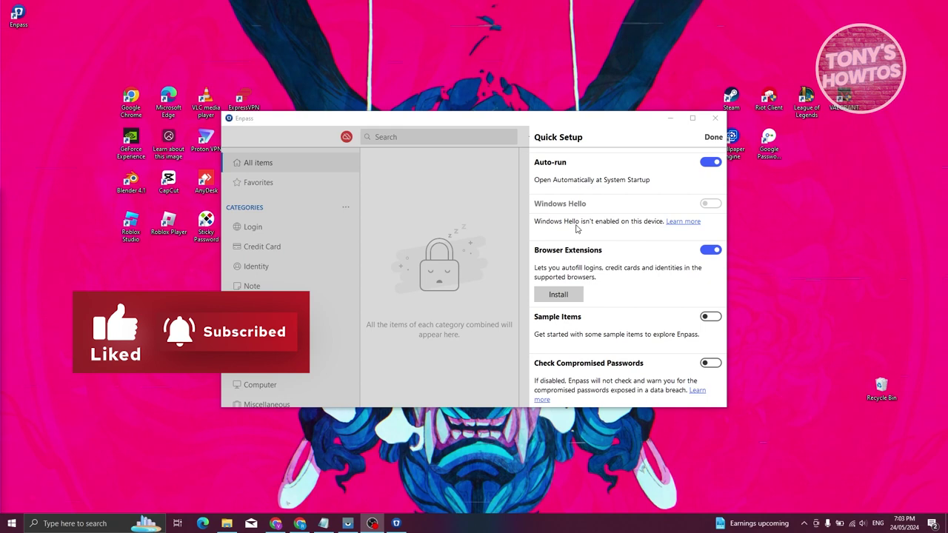
- Switch Auto-run off, leave Browser Extensions on, and finish Quick Setup
scroll(614, 183, "down", 1)
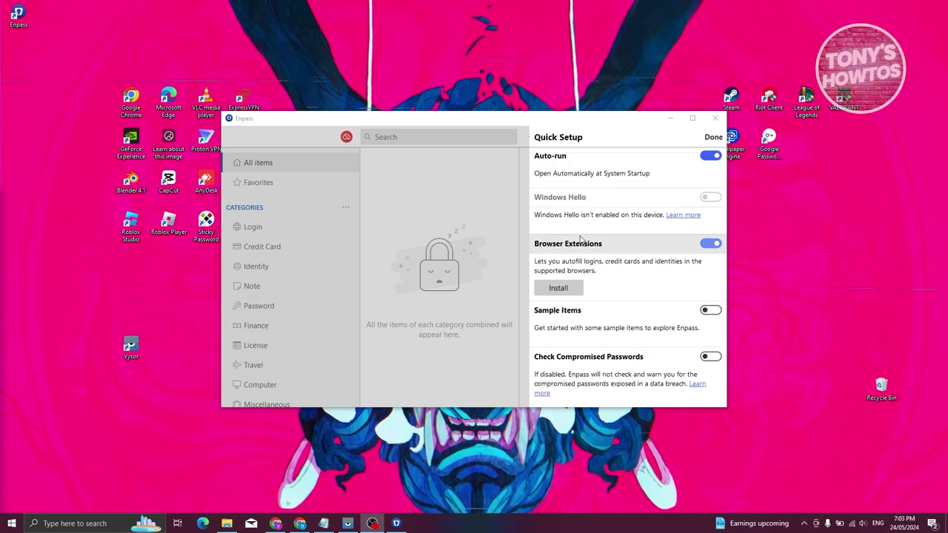
scroll(581, 239, "up", 1)
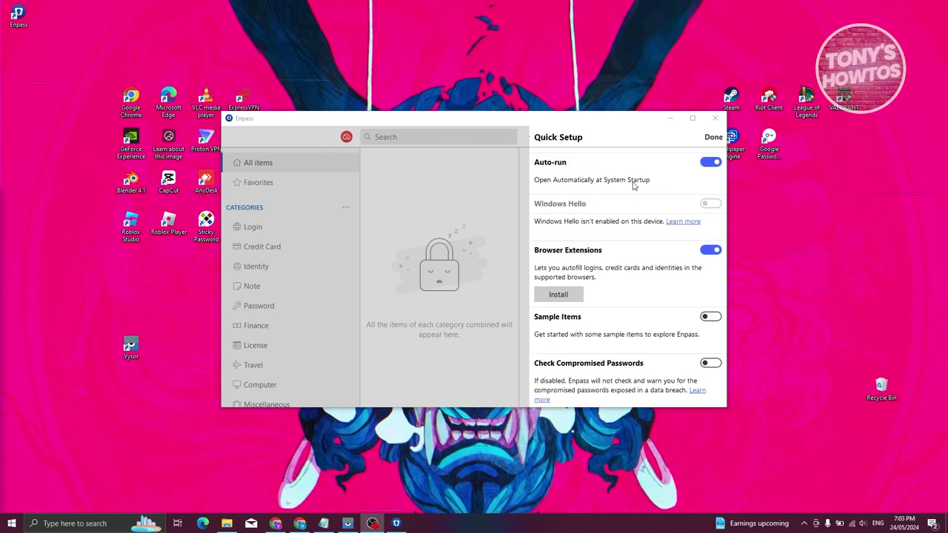
left_click(712, 162)
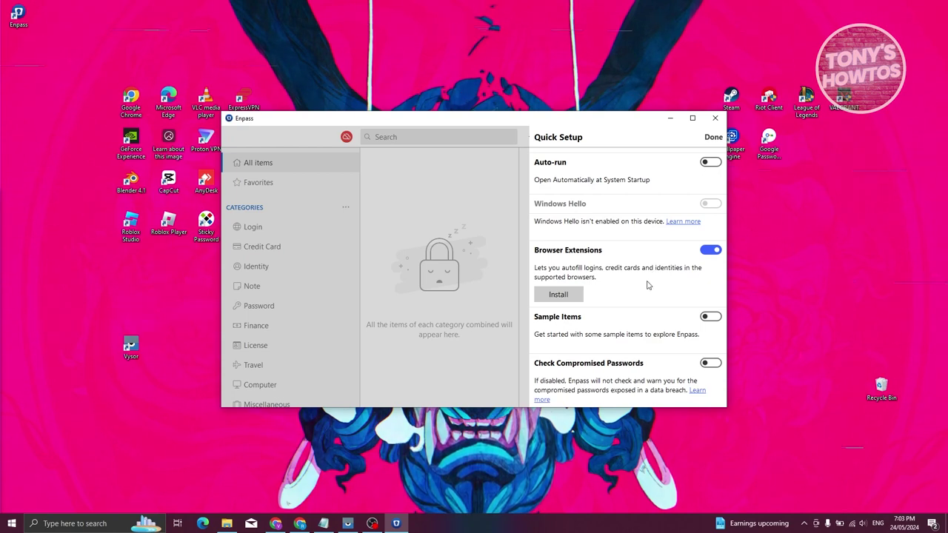
left_click(712, 252)
scroll(697, 304, "down", 1)
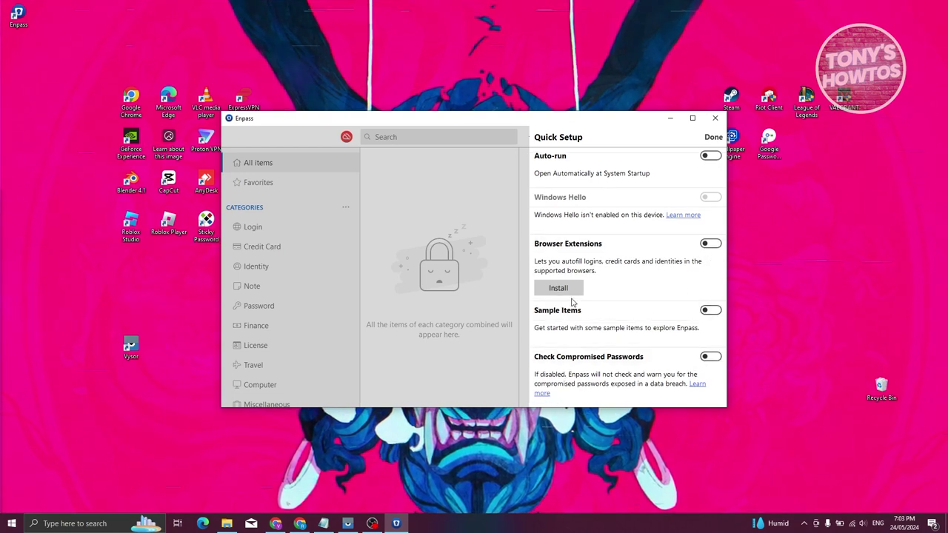
scroll(593, 267, "up", 1)
left_click(709, 252)
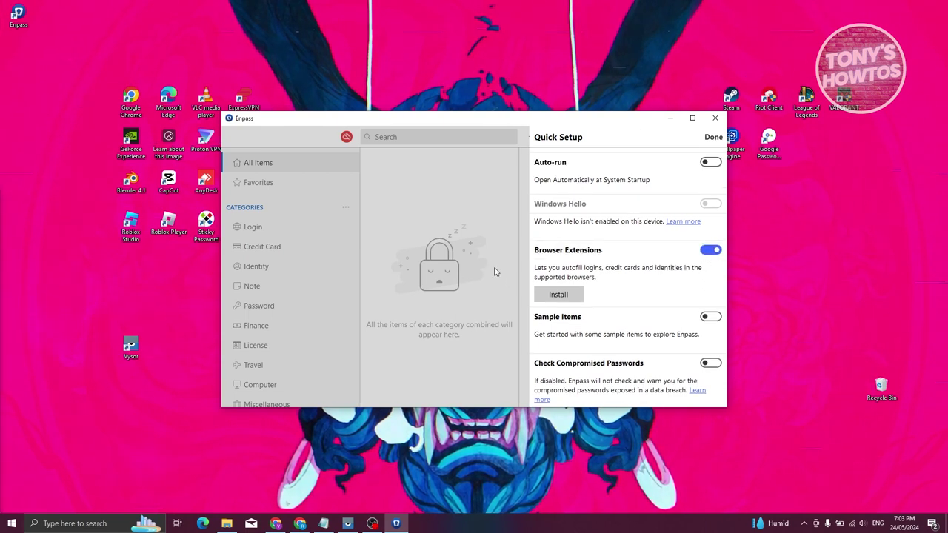
left_click(713, 138)
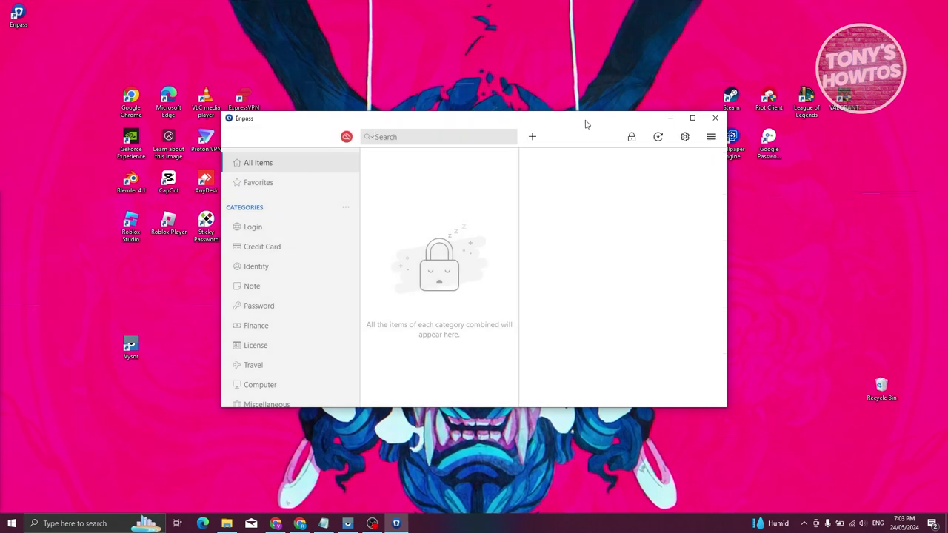
- Glance at a 32-character generated password, close the generator, and open General settings
left_click_drag(571, 122, 557, 116)
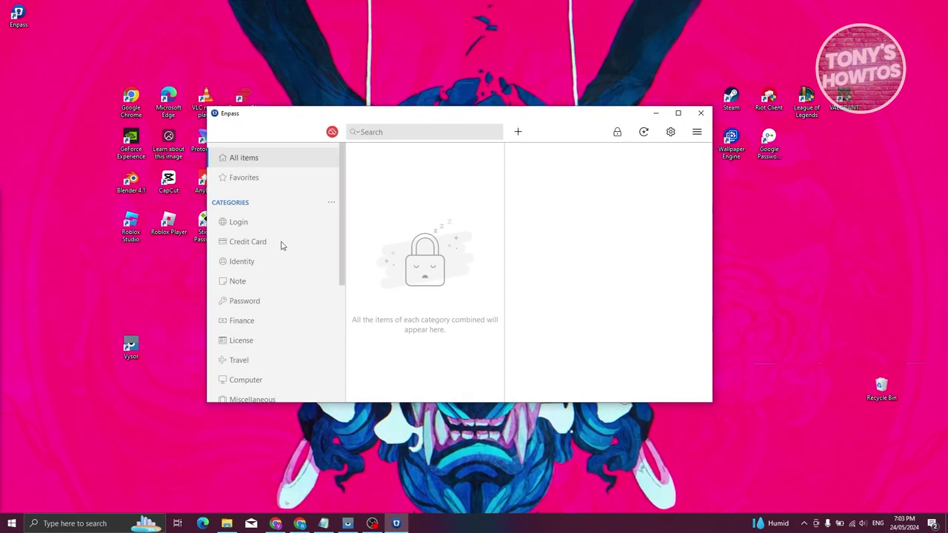
scroll(287, 305, "down", 3)
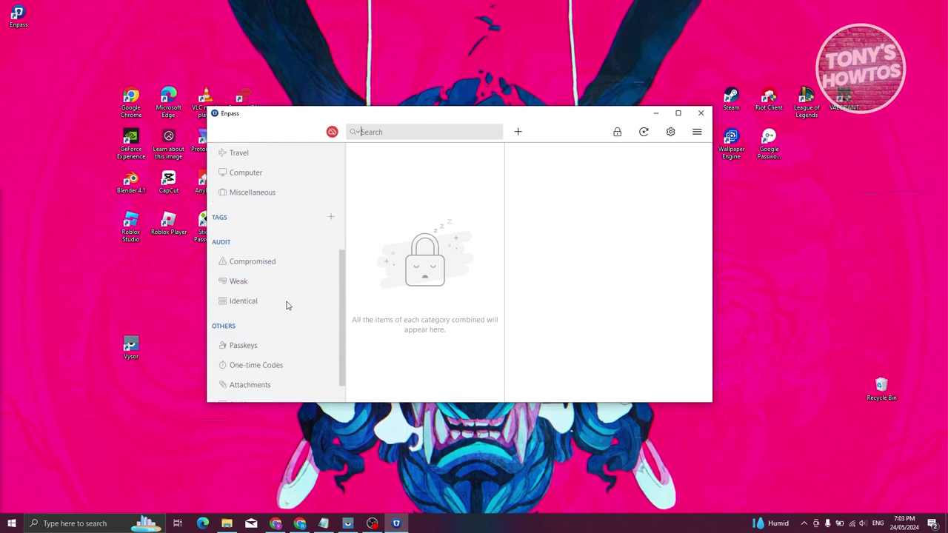
scroll(299, 324, "down", 1)
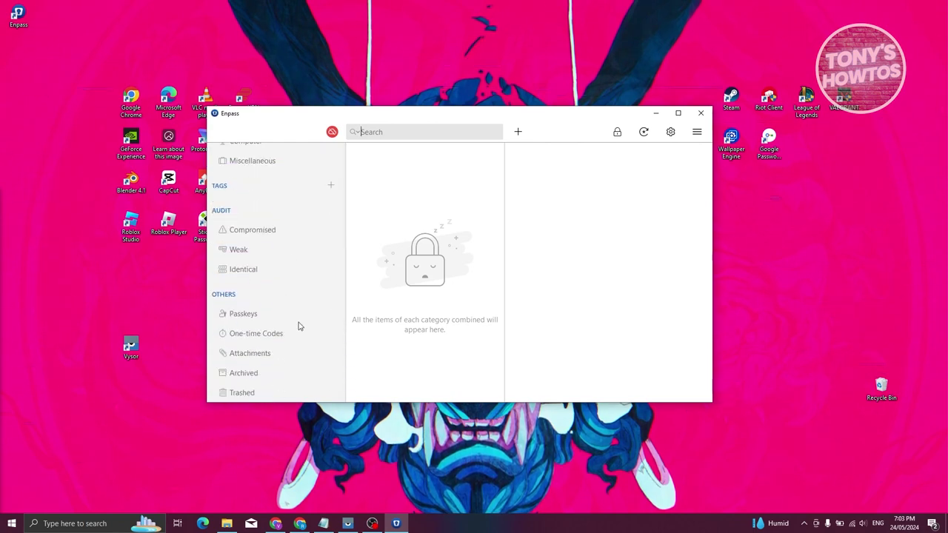
scroll(288, 366, "up", 4)
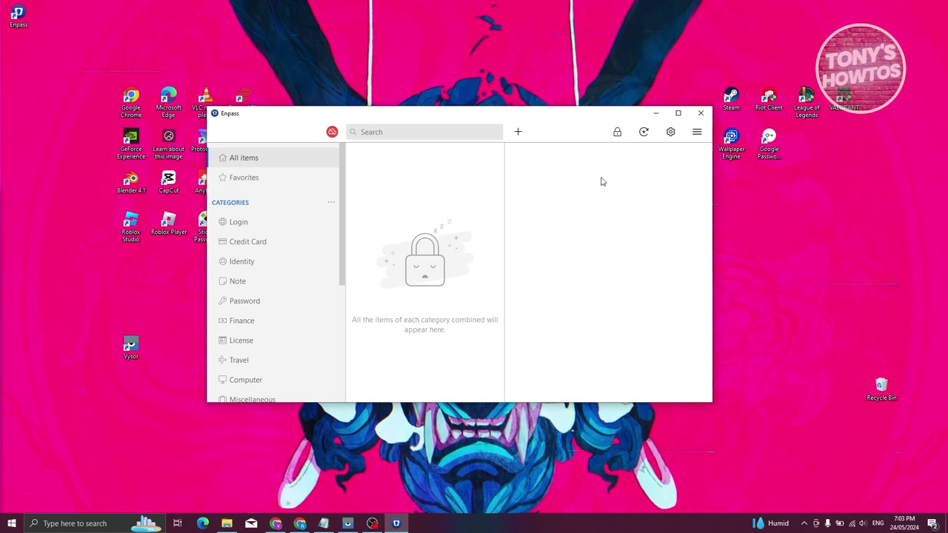
left_click(644, 132)
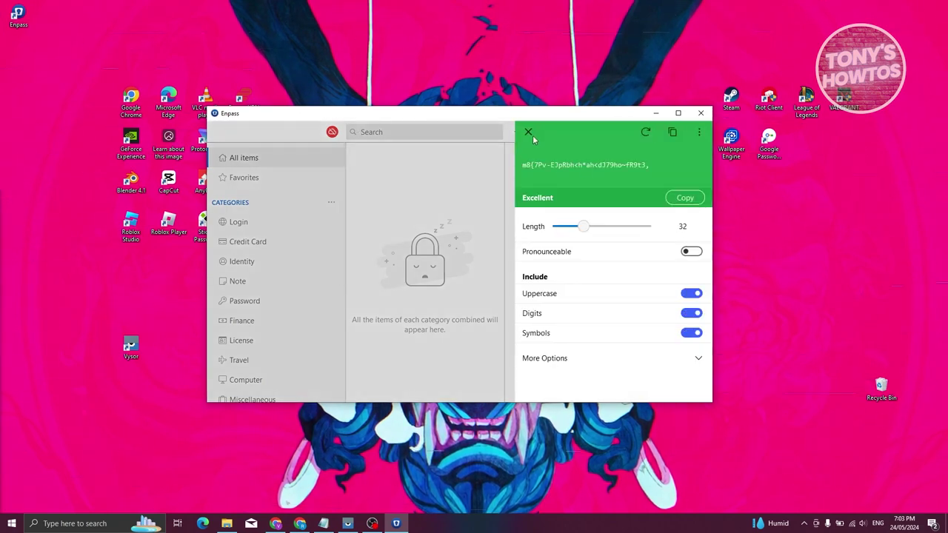
left_click(527, 131)
left_click(671, 132)
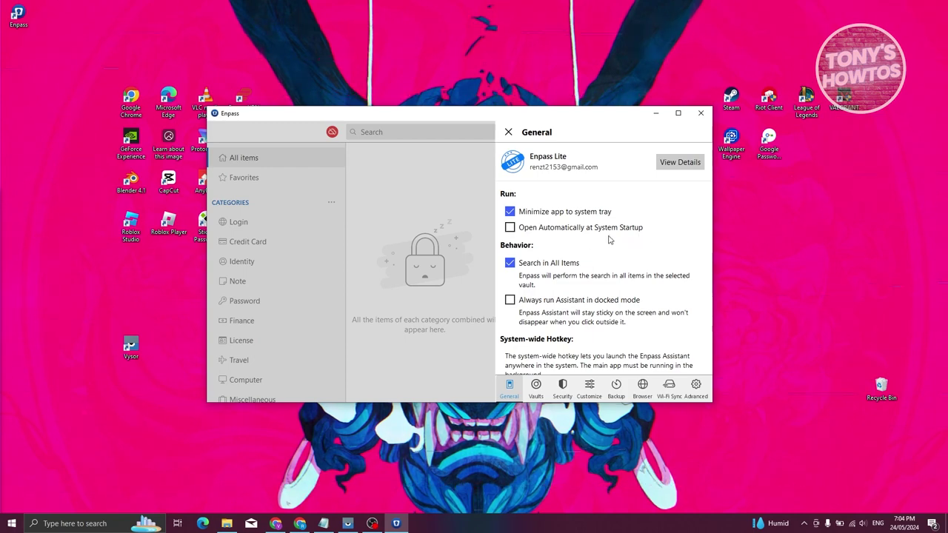
scroll(644, 276, "down", 1)
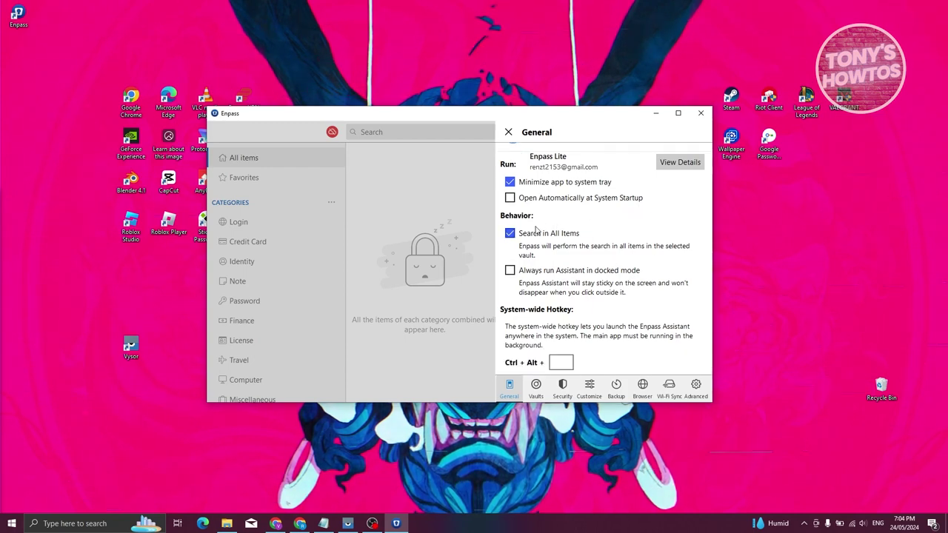
scroll(634, 289, "down", 1)
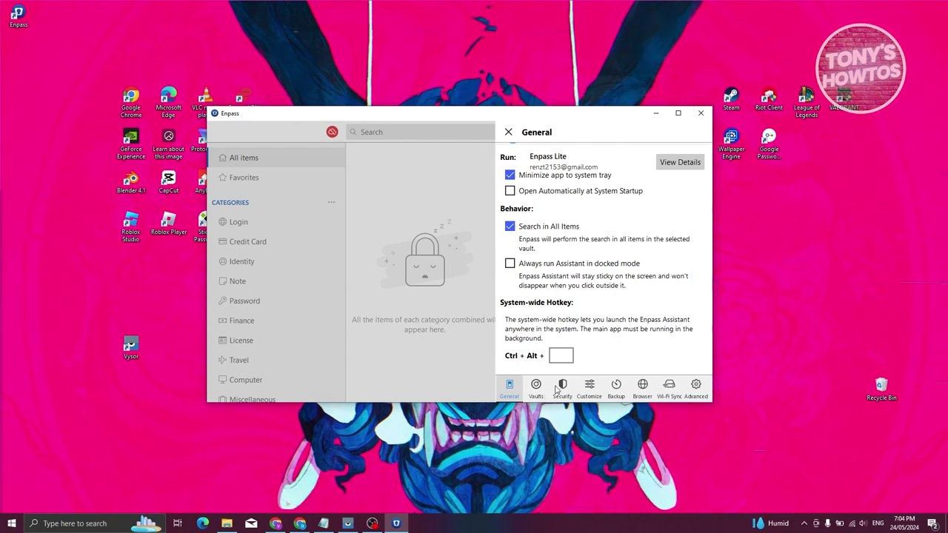
left_click(590, 390)
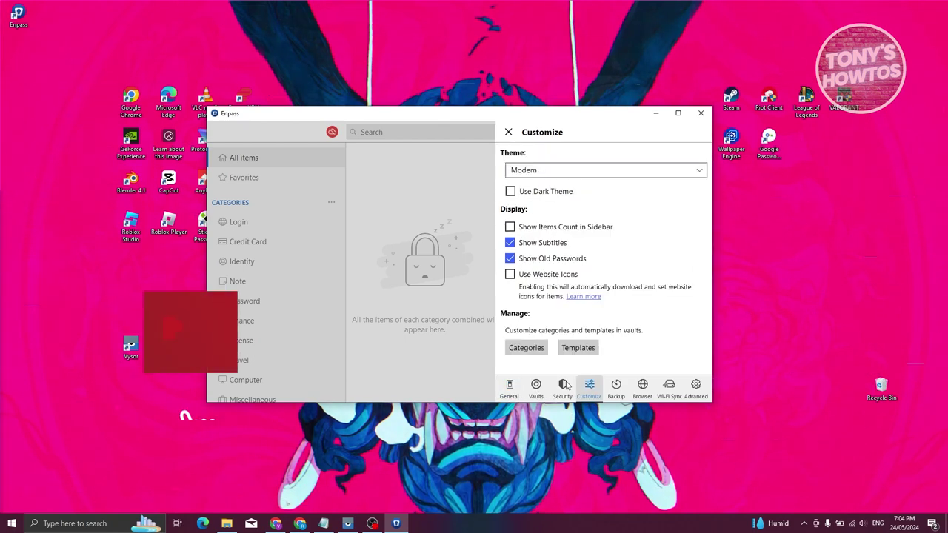
left_click(460, 200)
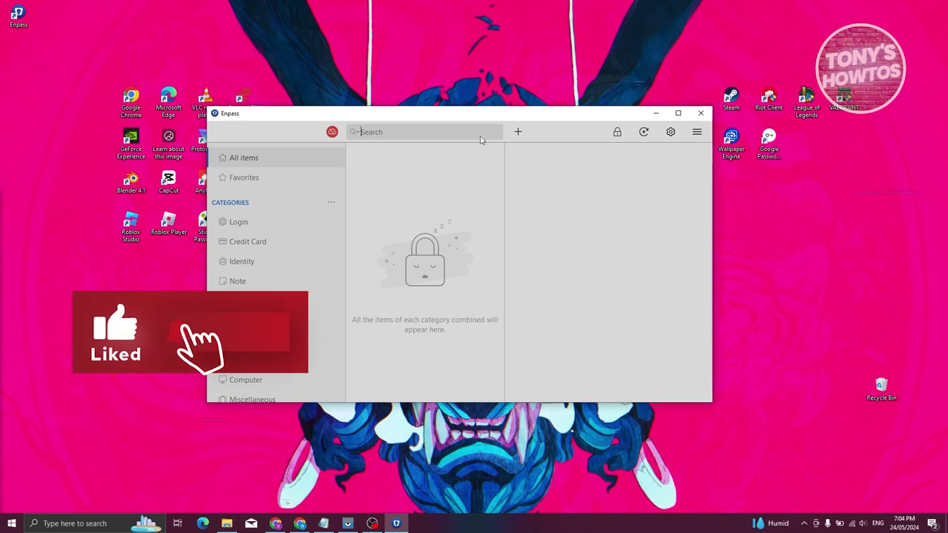
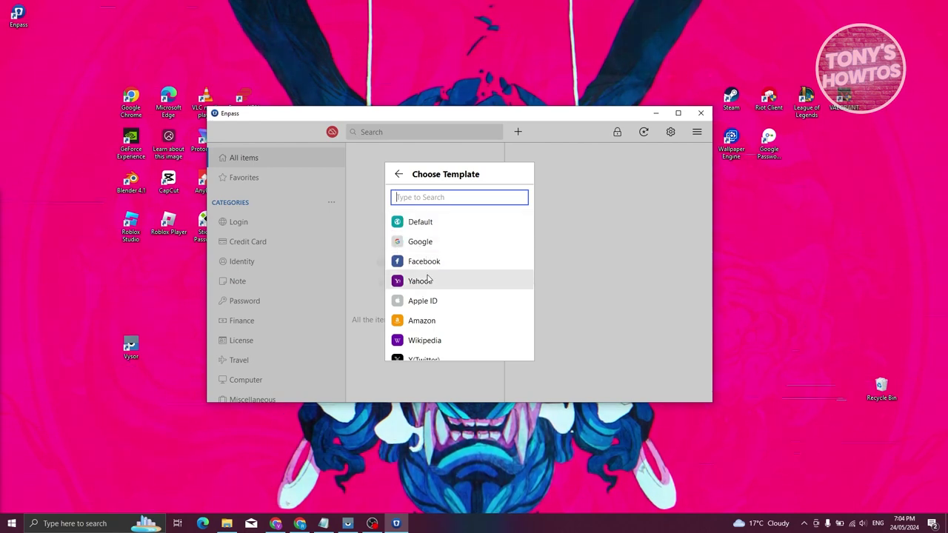
- Create a login from the Facebook template with the account e-mail address and password
left_click(423, 263)
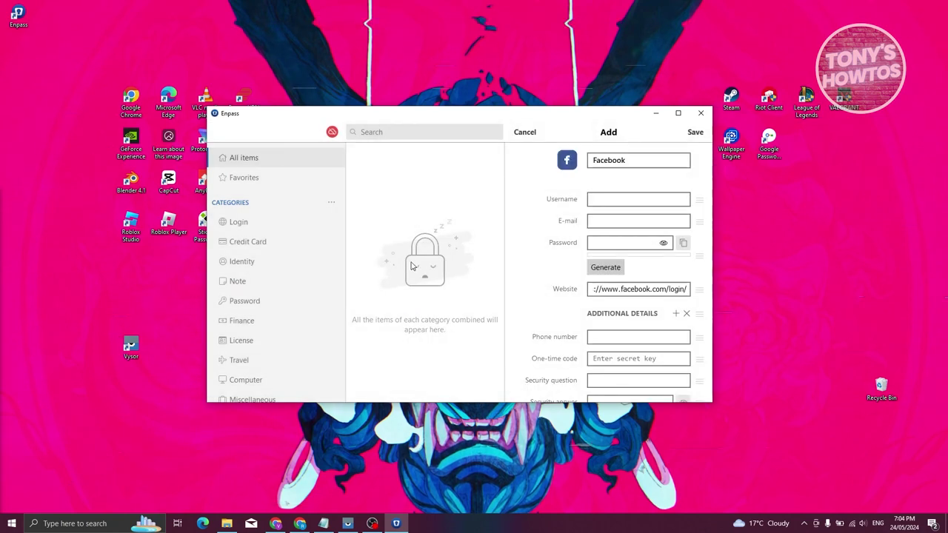
left_click(619, 201)
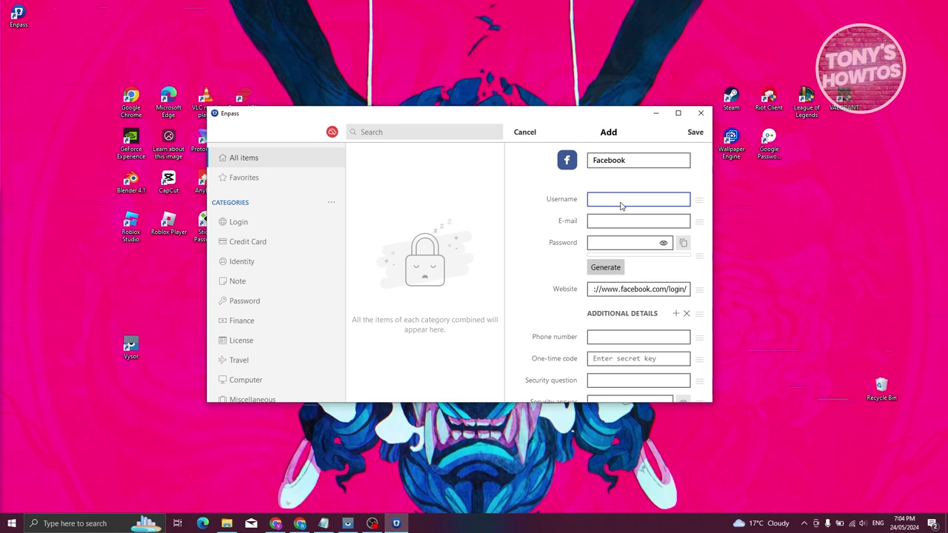
left_click(644, 224)
type("email@email.com")
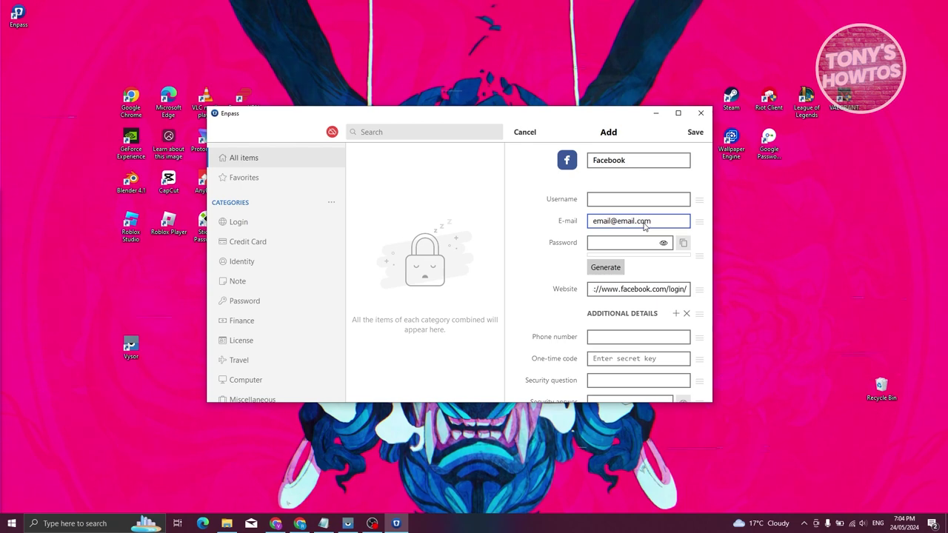
left_click(633, 245)
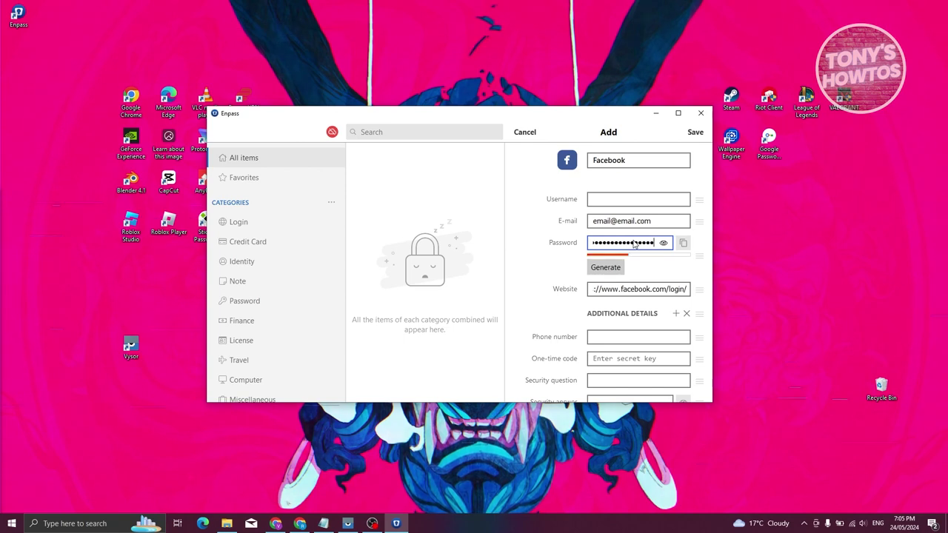
- Tag the Facebook login Social and save it
scroll(559, 273, "down", 3)
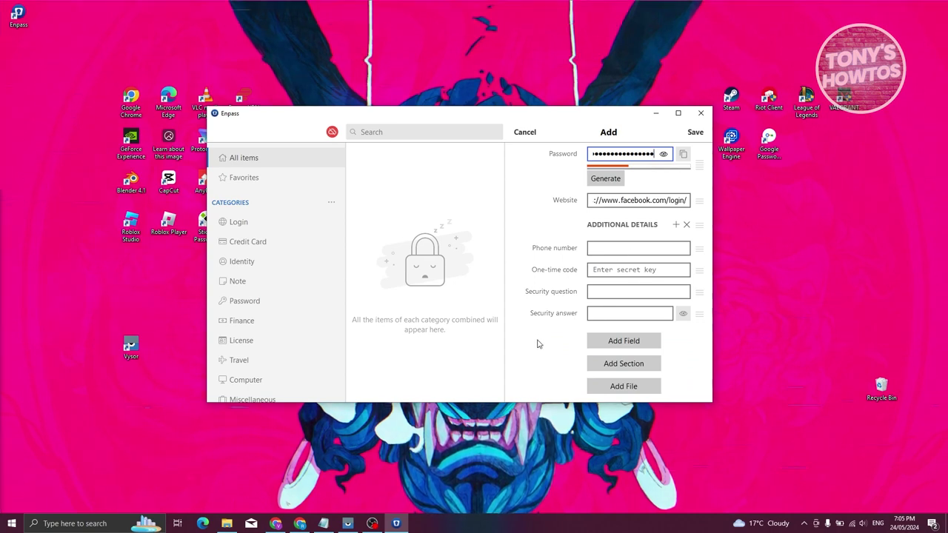
scroll(538, 343, "down", 3)
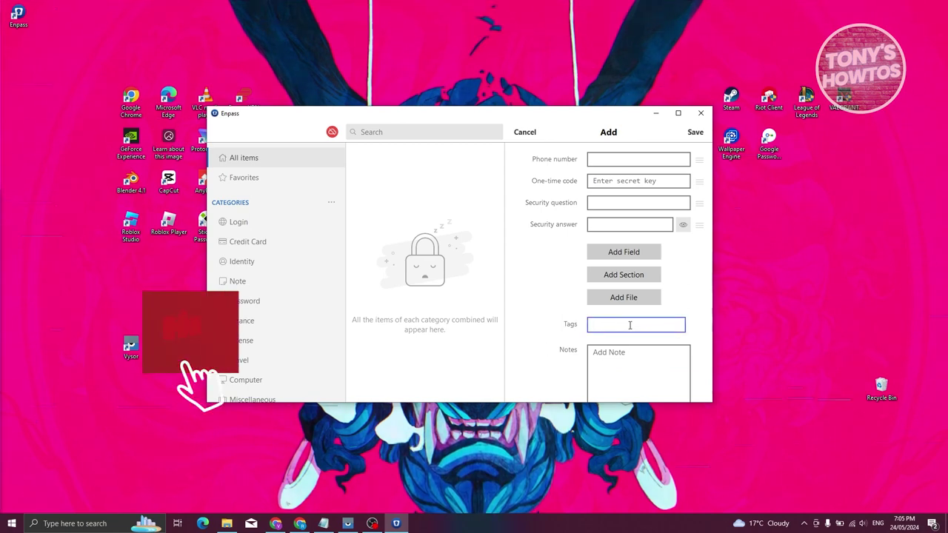
type("Social")
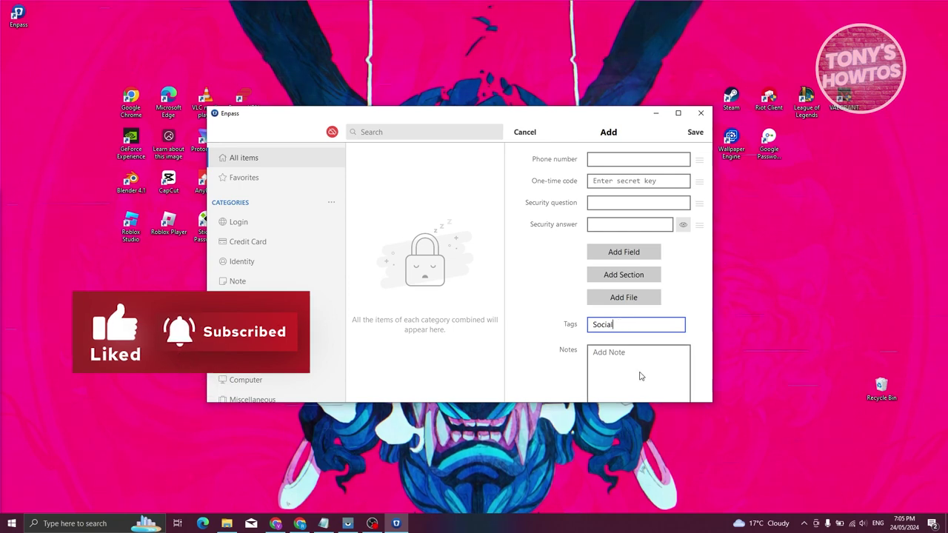
left_click(621, 353)
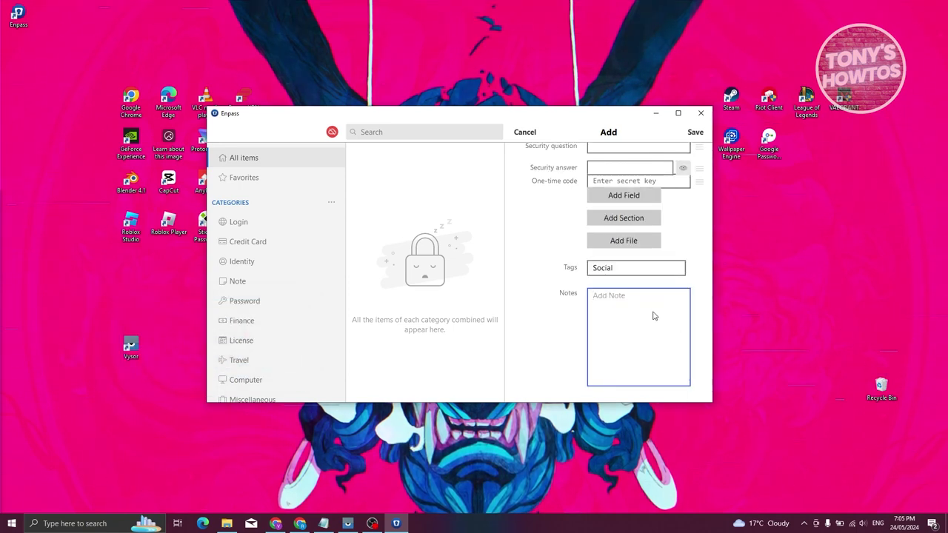
scroll(686, 284, "up", 2)
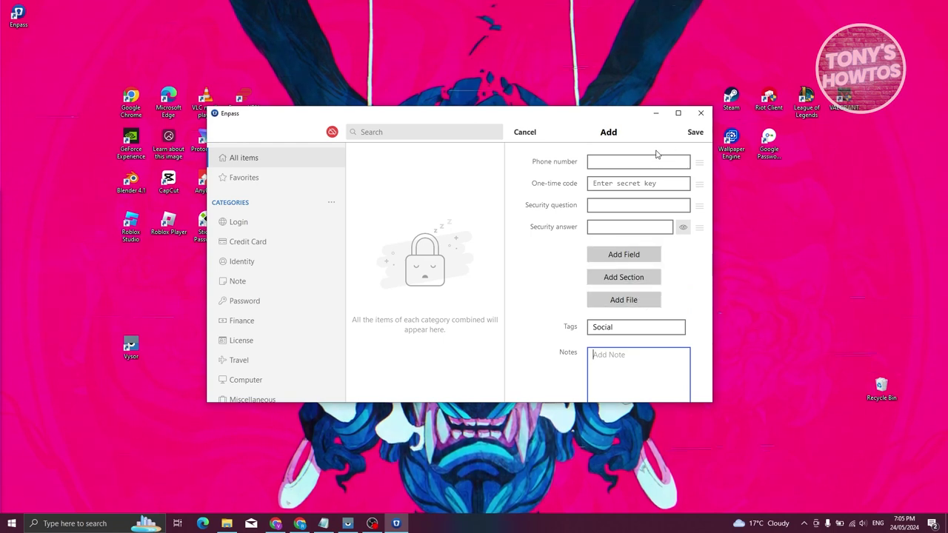
left_click(697, 134)
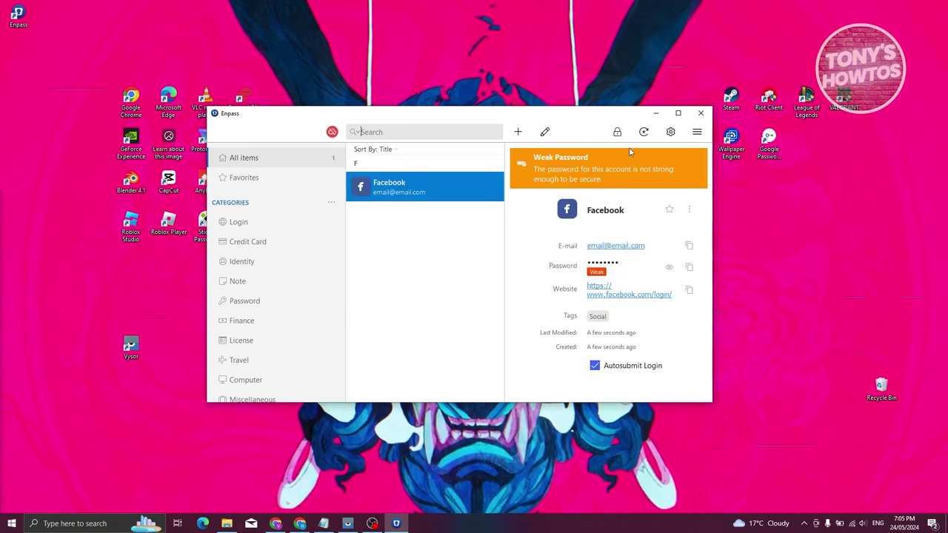
- Re-edit and save the Facebook login, then copy its website address
left_click(544, 133)
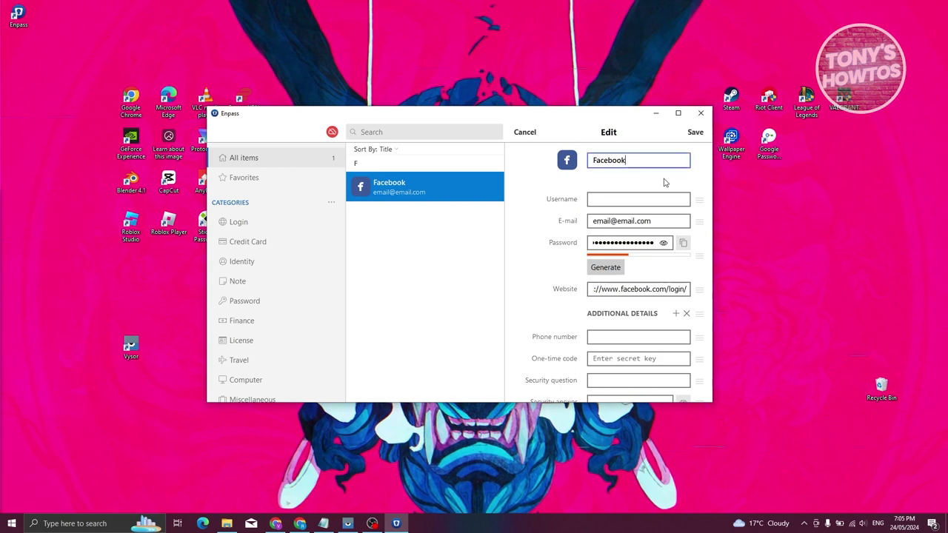
left_click(695, 133)
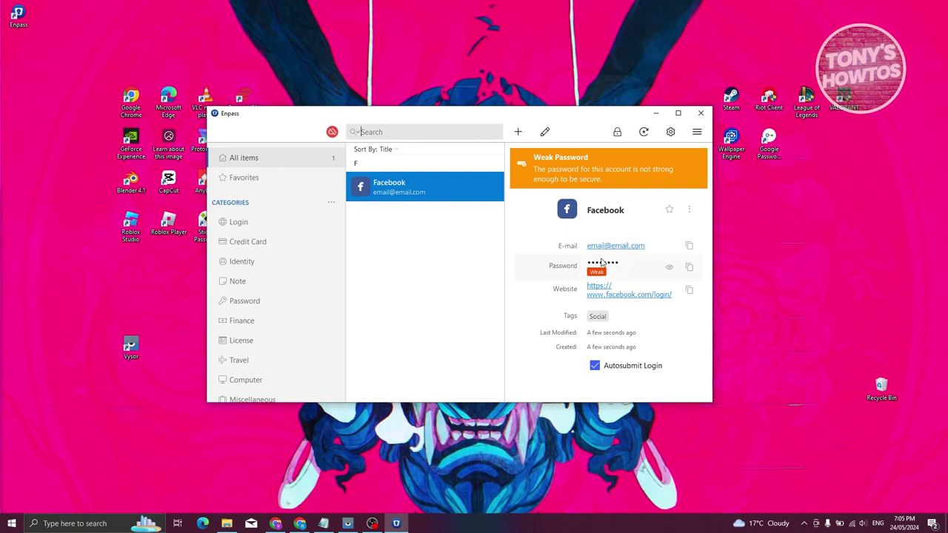
left_click(690, 291)
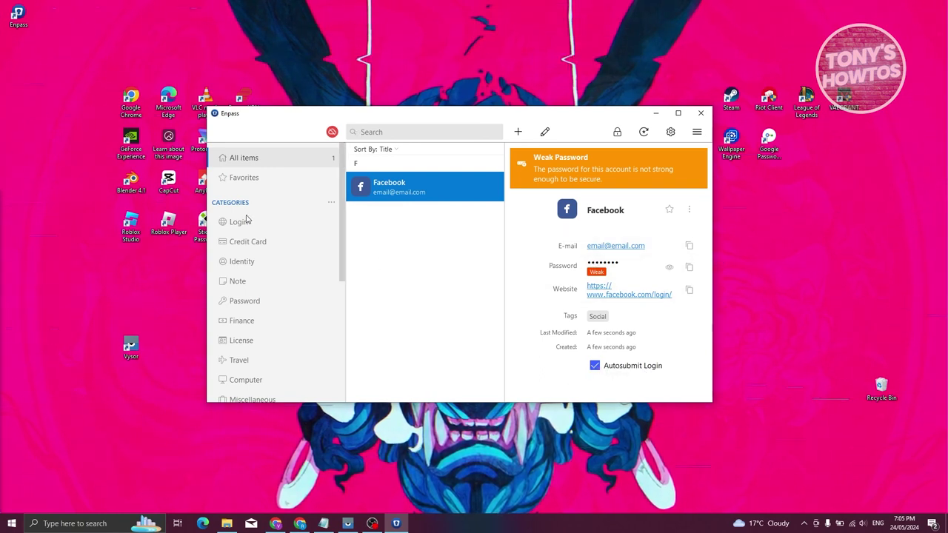
left_click(519, 132)
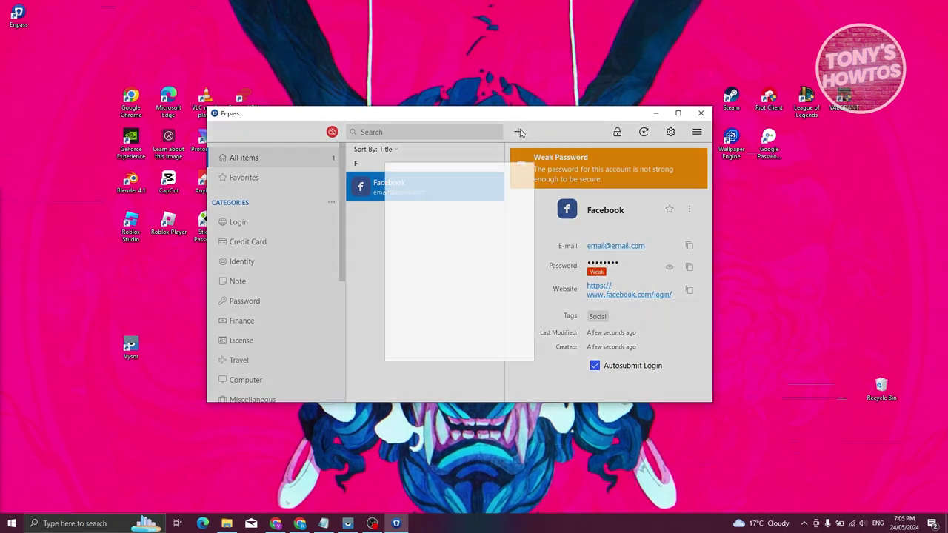
- Save a new Note tagged personal with 1234 in its notes, then scroll to the sidebar tags
left_click(437, 267)
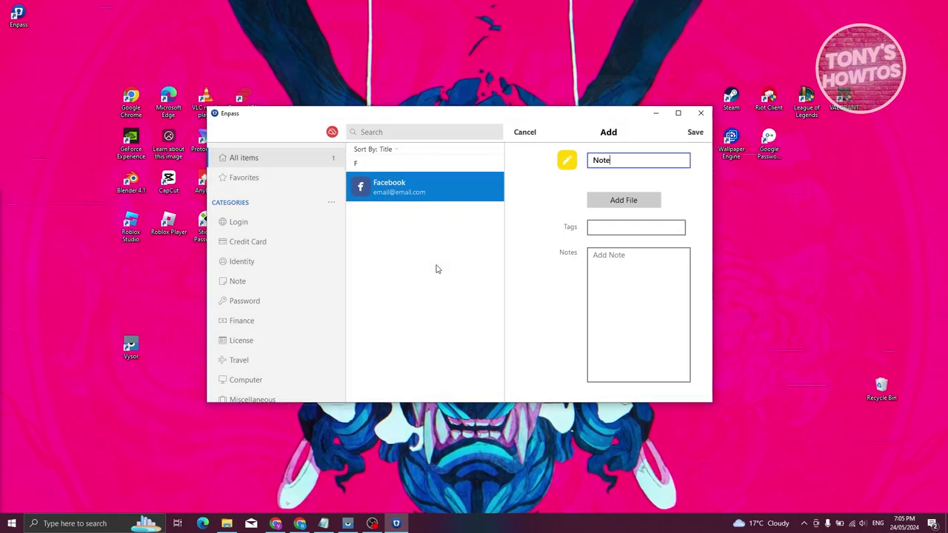
left_click(628, 228)
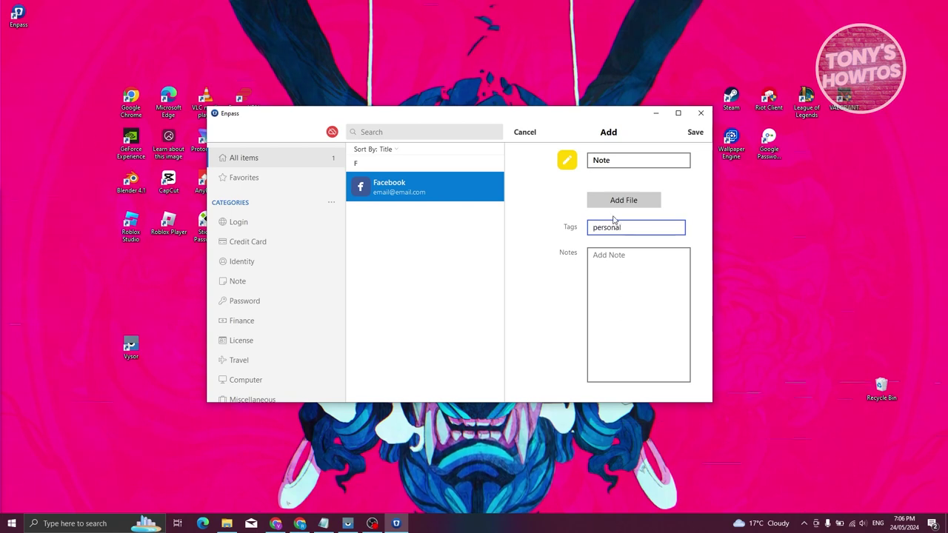
left_click(627, 273)
type("1234")
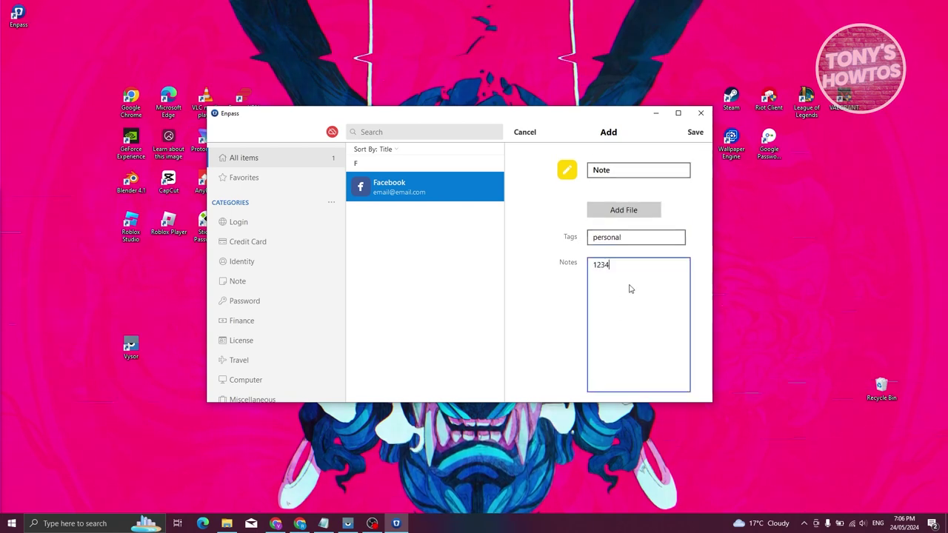
left_click(696, 134)
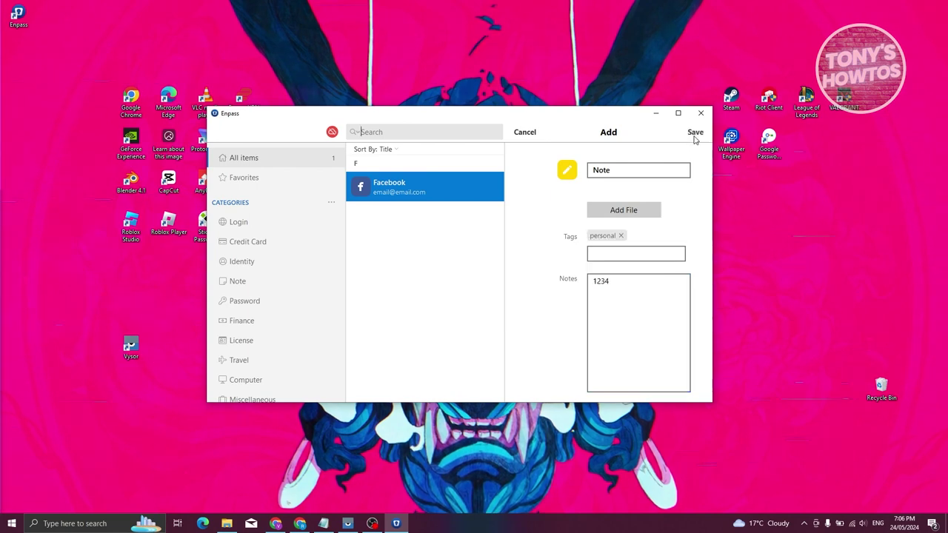
scroll(300, 324, "down", 1)
scroll(300, 324, "down", 3)
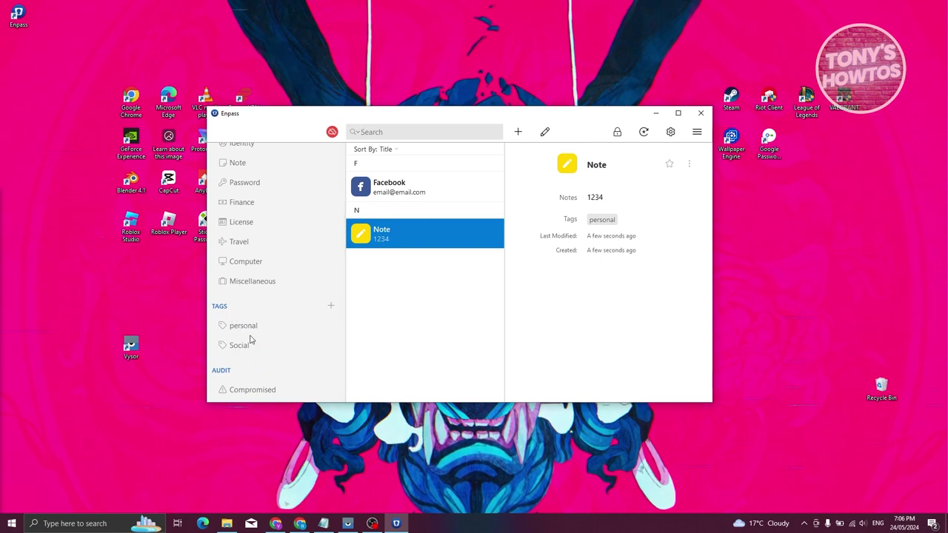
- Filter the vault by the personal tag, then by the Social tag
left_click(255, 332)
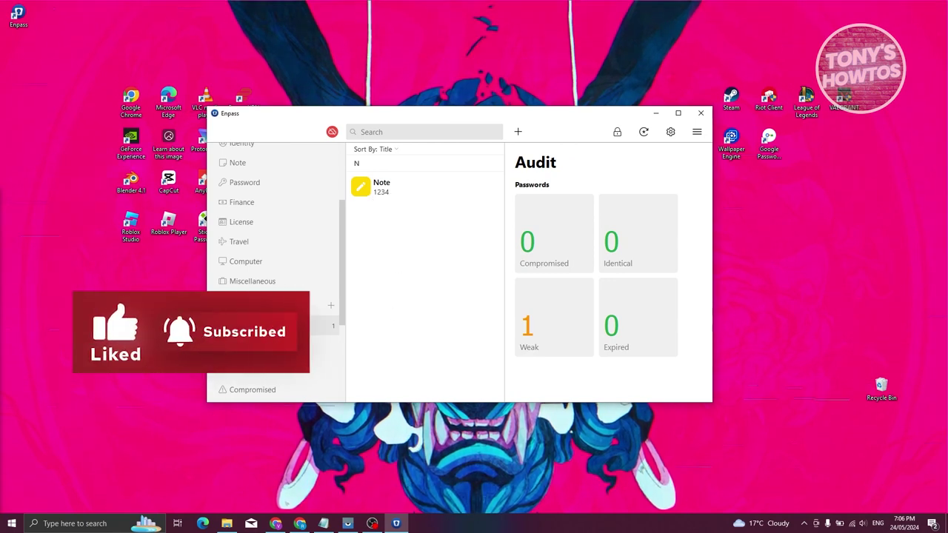
left_click(252, 345)
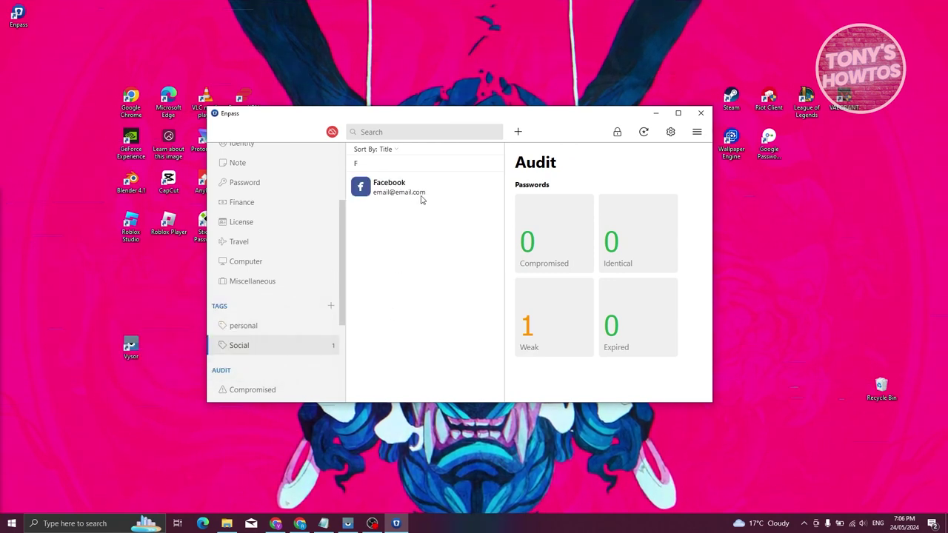
scroll(291, 334, "down", 5)
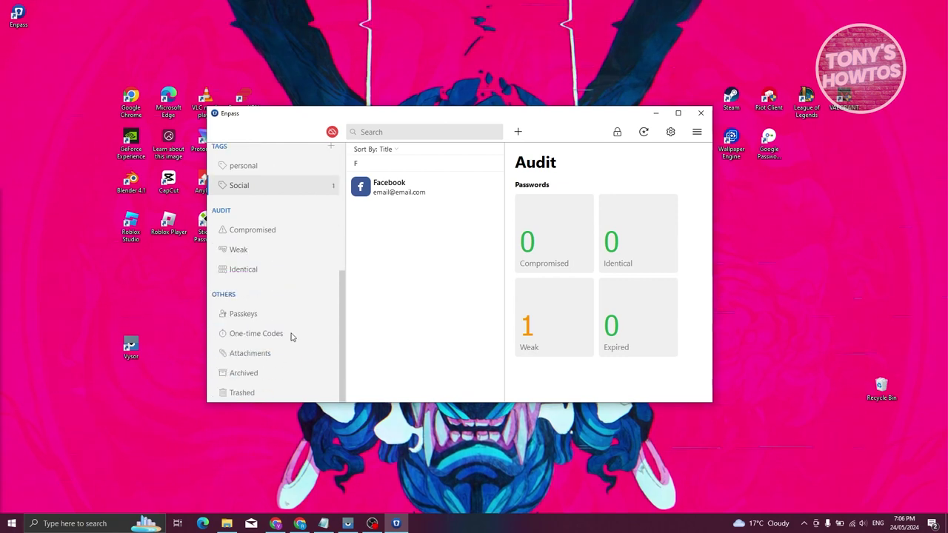
scroll(292, 334, "up", 8)
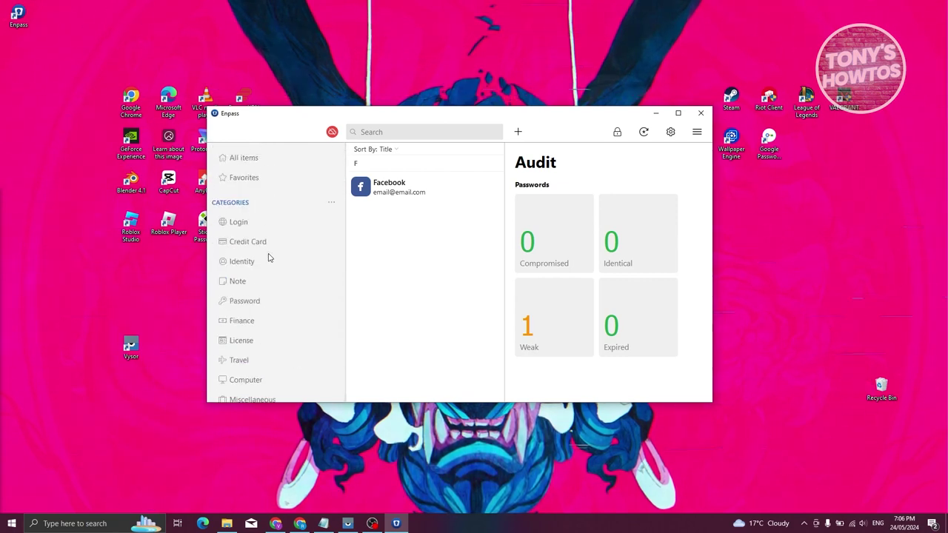
- Review the Compromised, Weak and Identical password audit lists
scroll(292, 300, "down", 3)
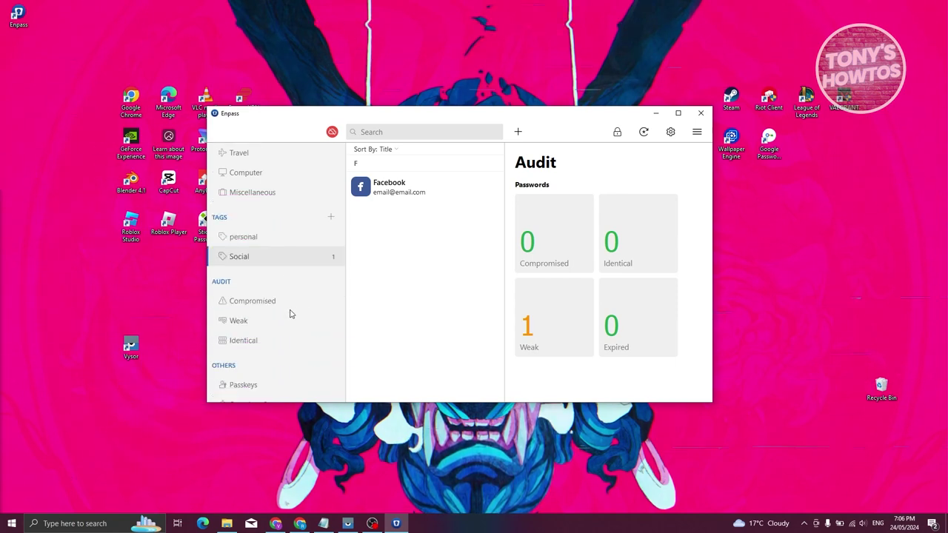
left_click(242, 304)
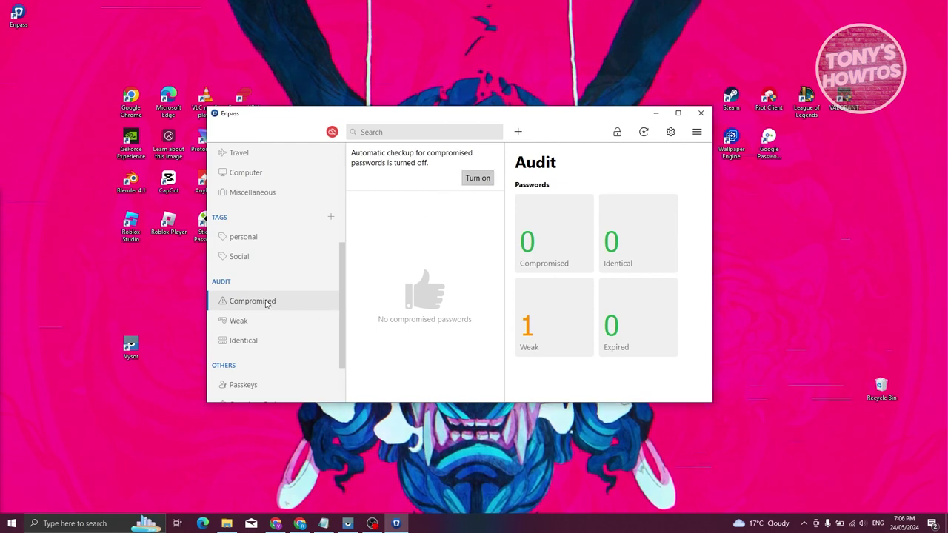
left_click(241, 323)
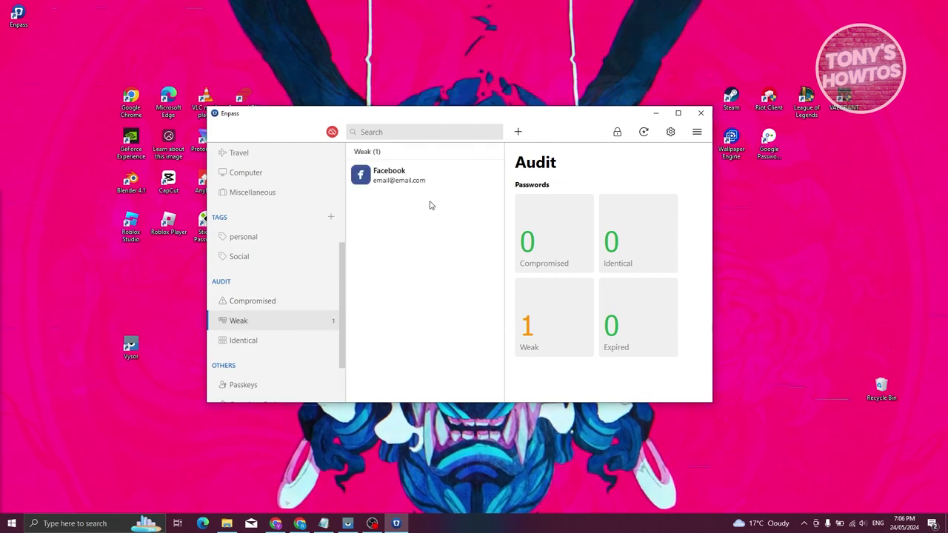
left_click(248, 349)
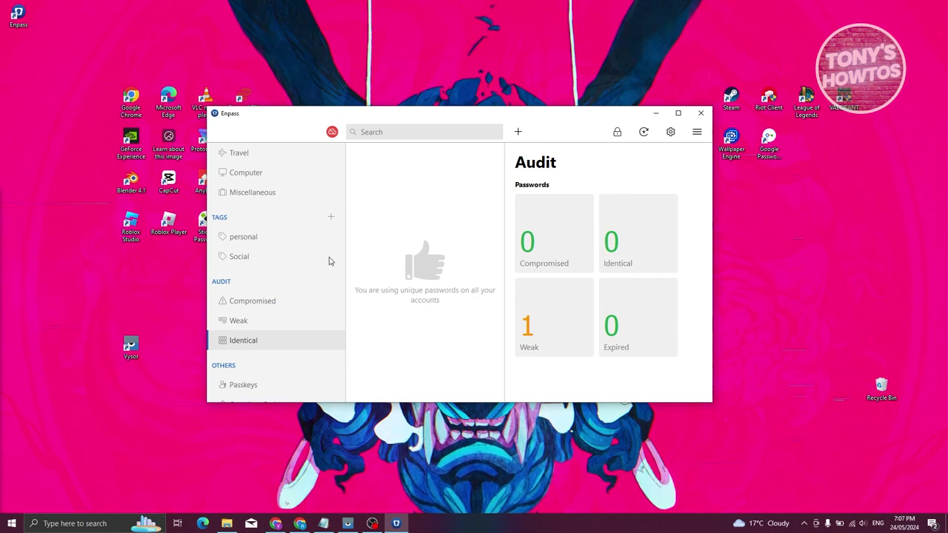
- Browse Passkeys, One-time codes, Attachments, Trash and Archive, ending on the Login category
scroll(275, 223, "down", 2)
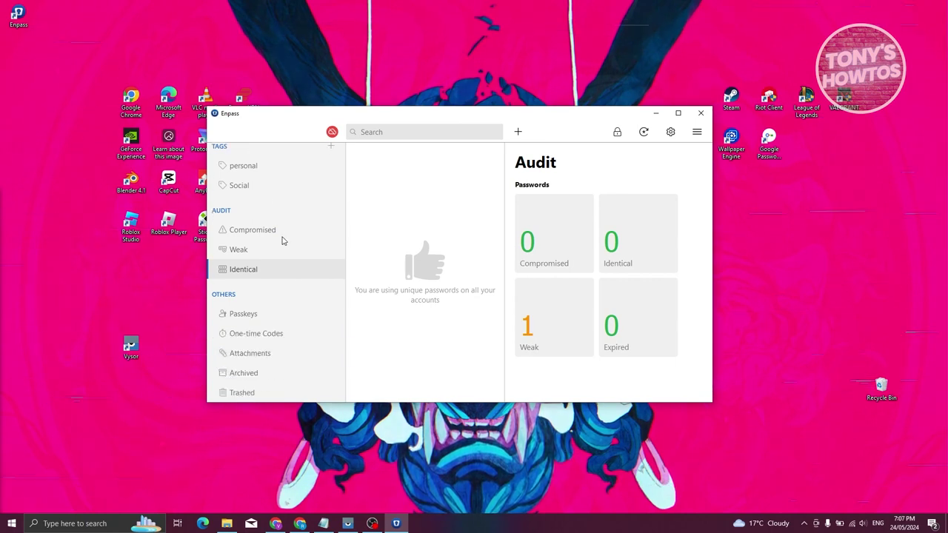
left_click(245, 313)
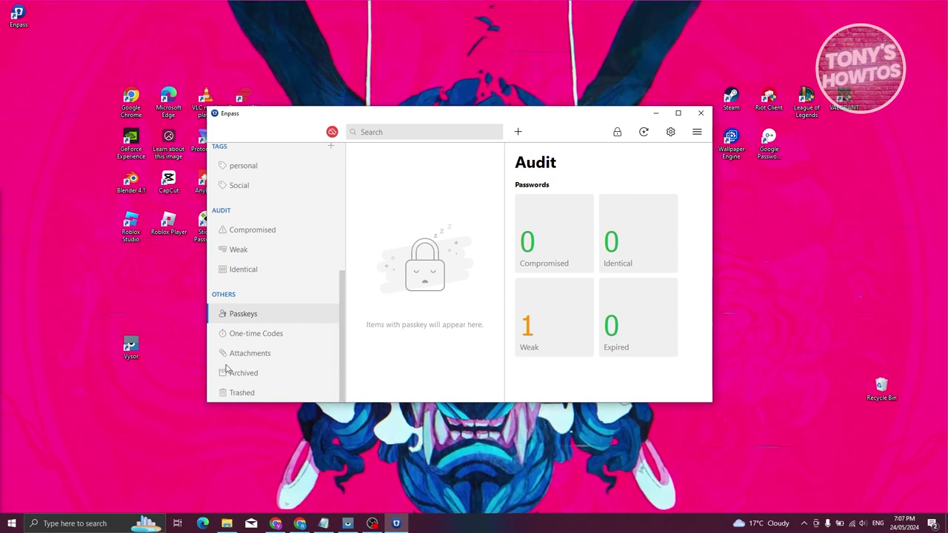
left_click(237, 337)
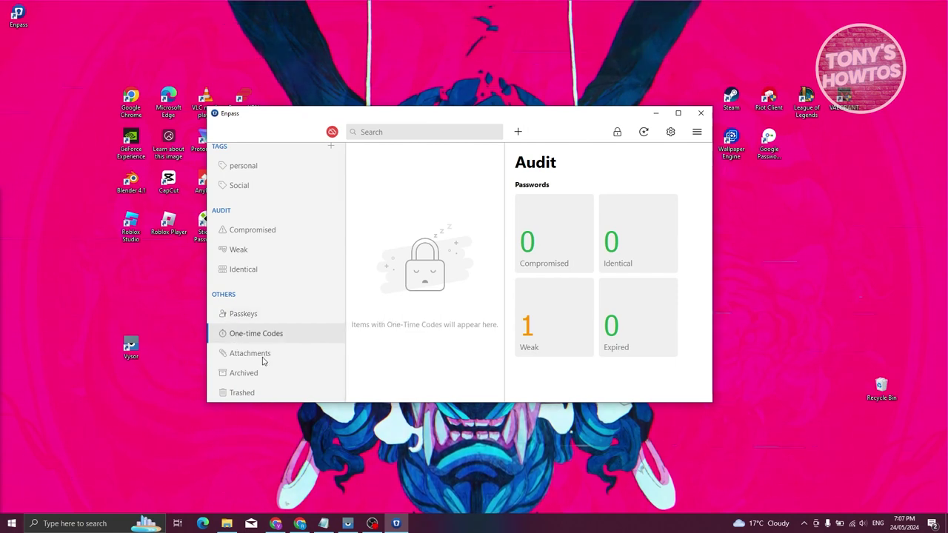
left_click(263, 357)
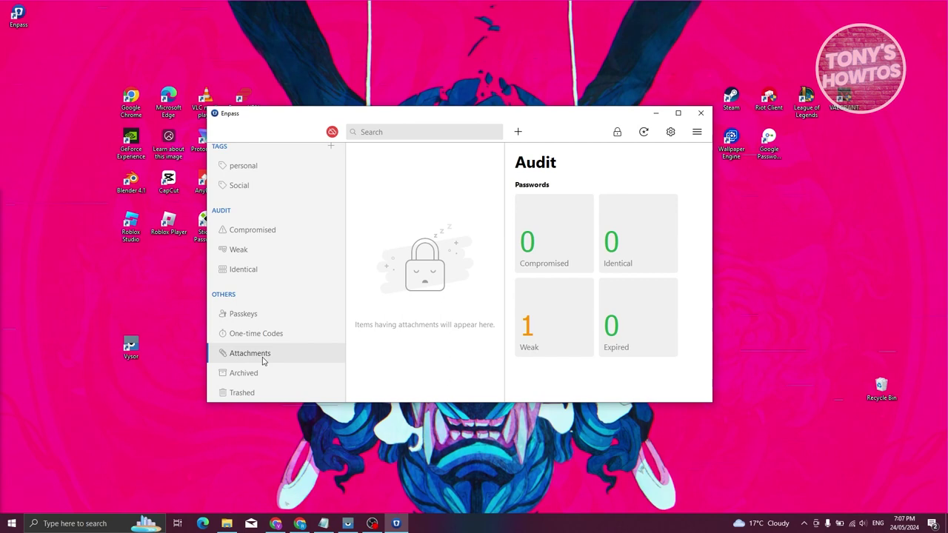
left_click(252, 398)
left_click(254, 378)
scroll(321, 297, "up", 5)
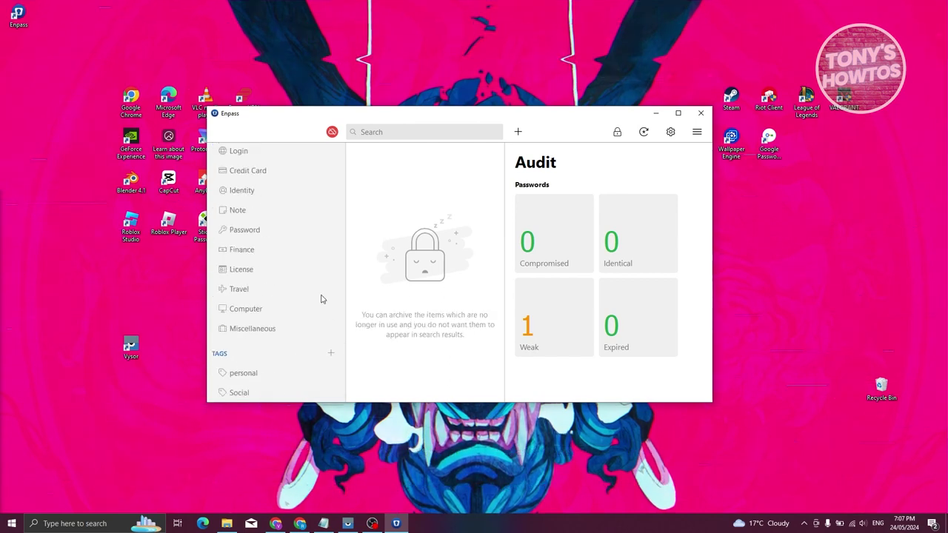
left_click(272, 223)
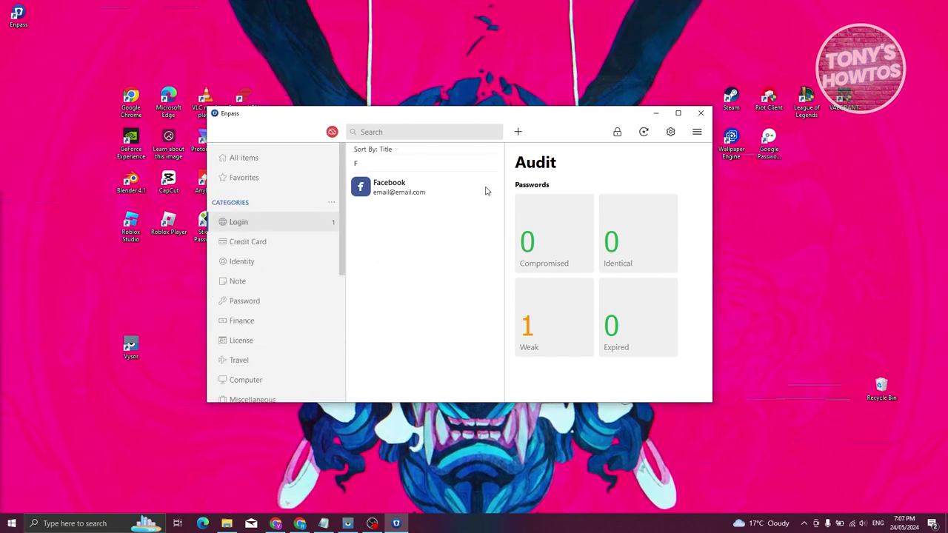
- View the Facebook login's details, cancel sharing it, and open and close Settings
left_click(458, 188)
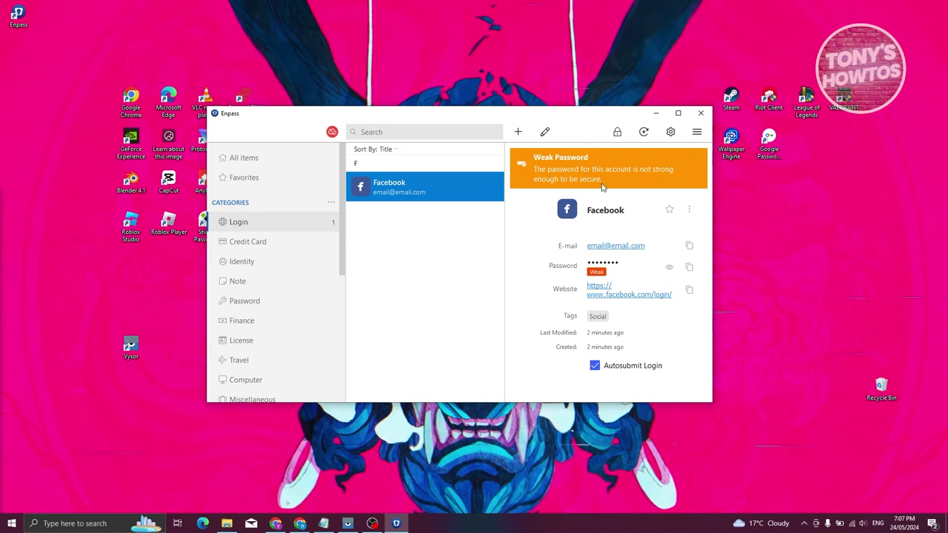
left_click(686, 211)
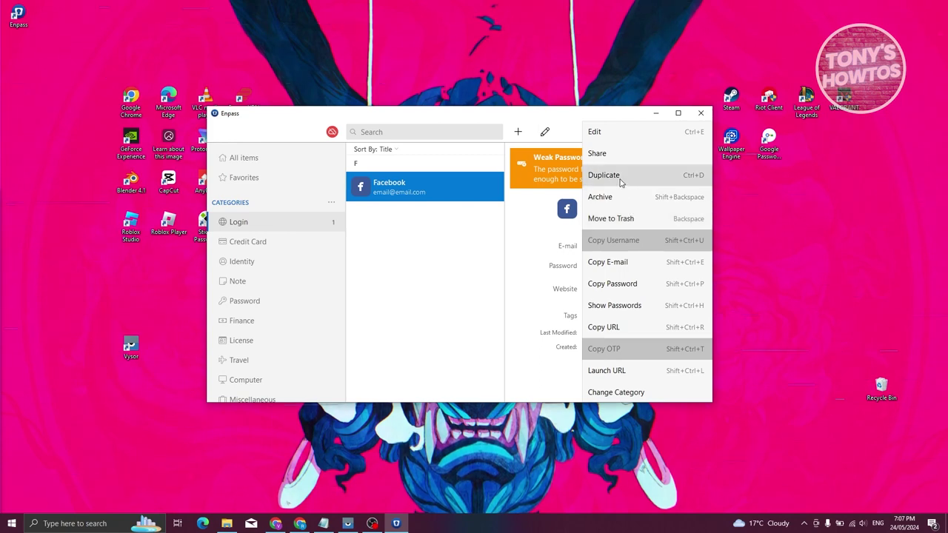
left_click(626, 154)
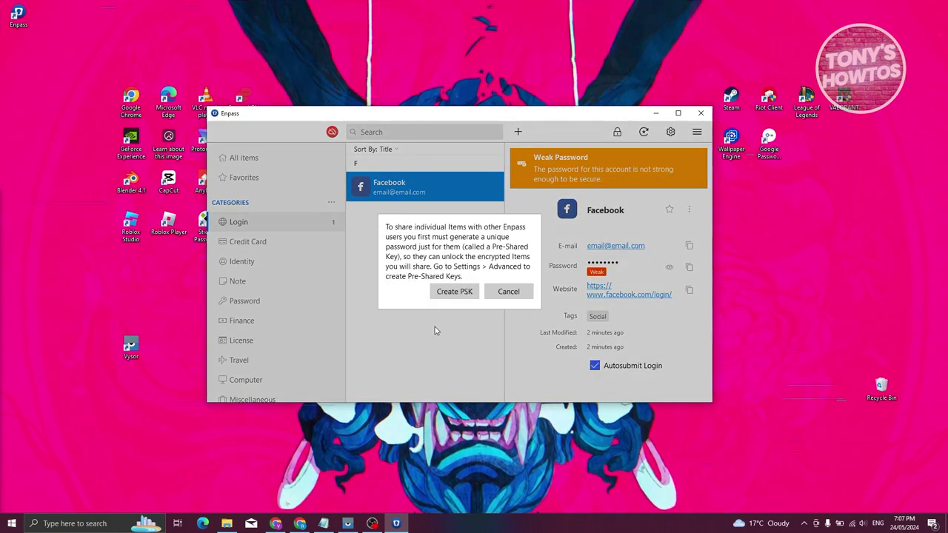
left_click(509, 291)
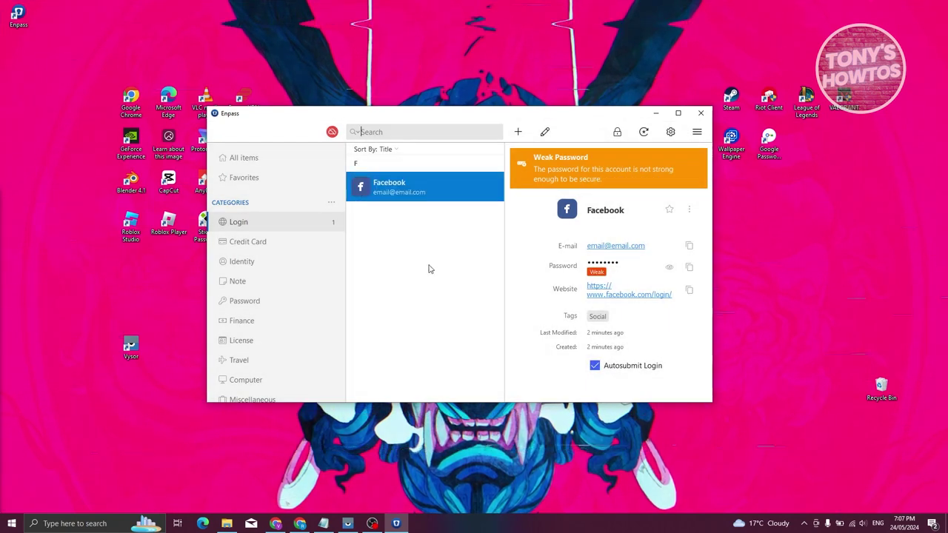
left_click(670, 132)
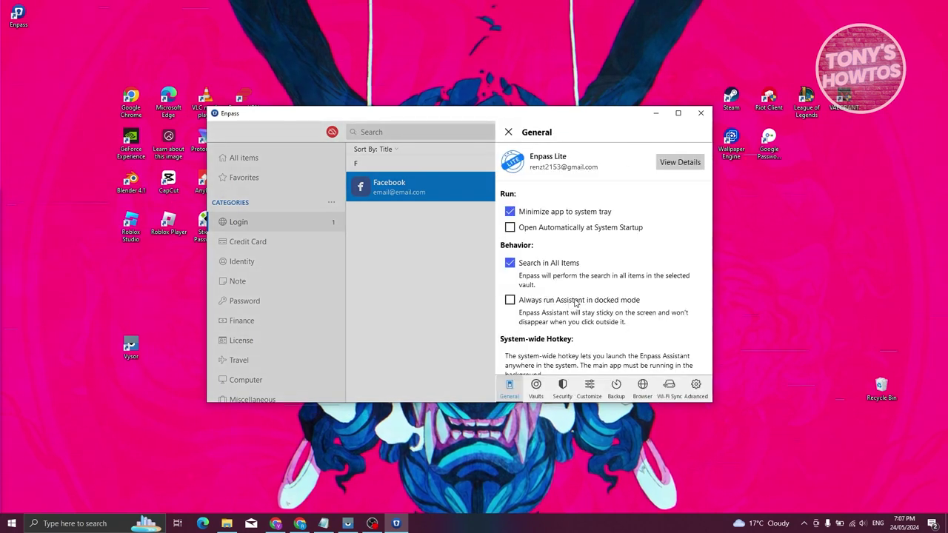
key("Escape")
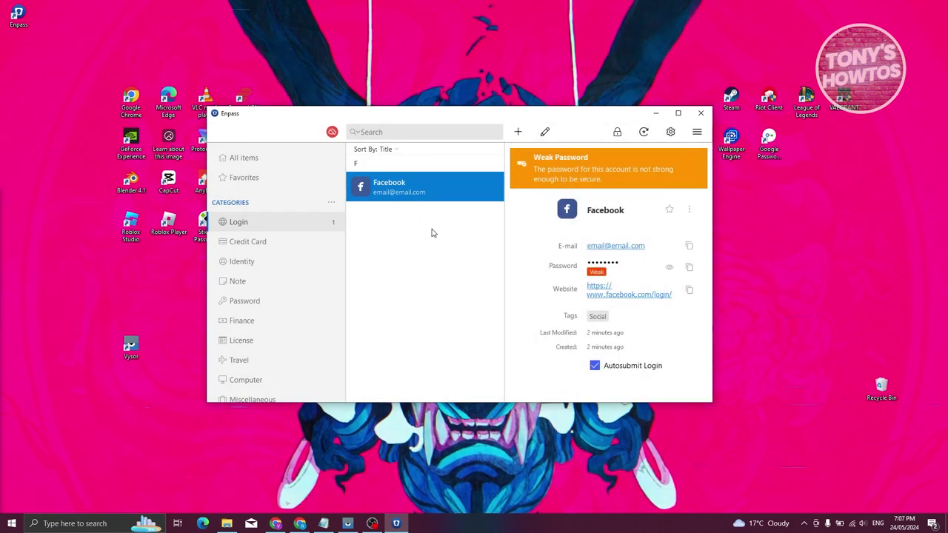